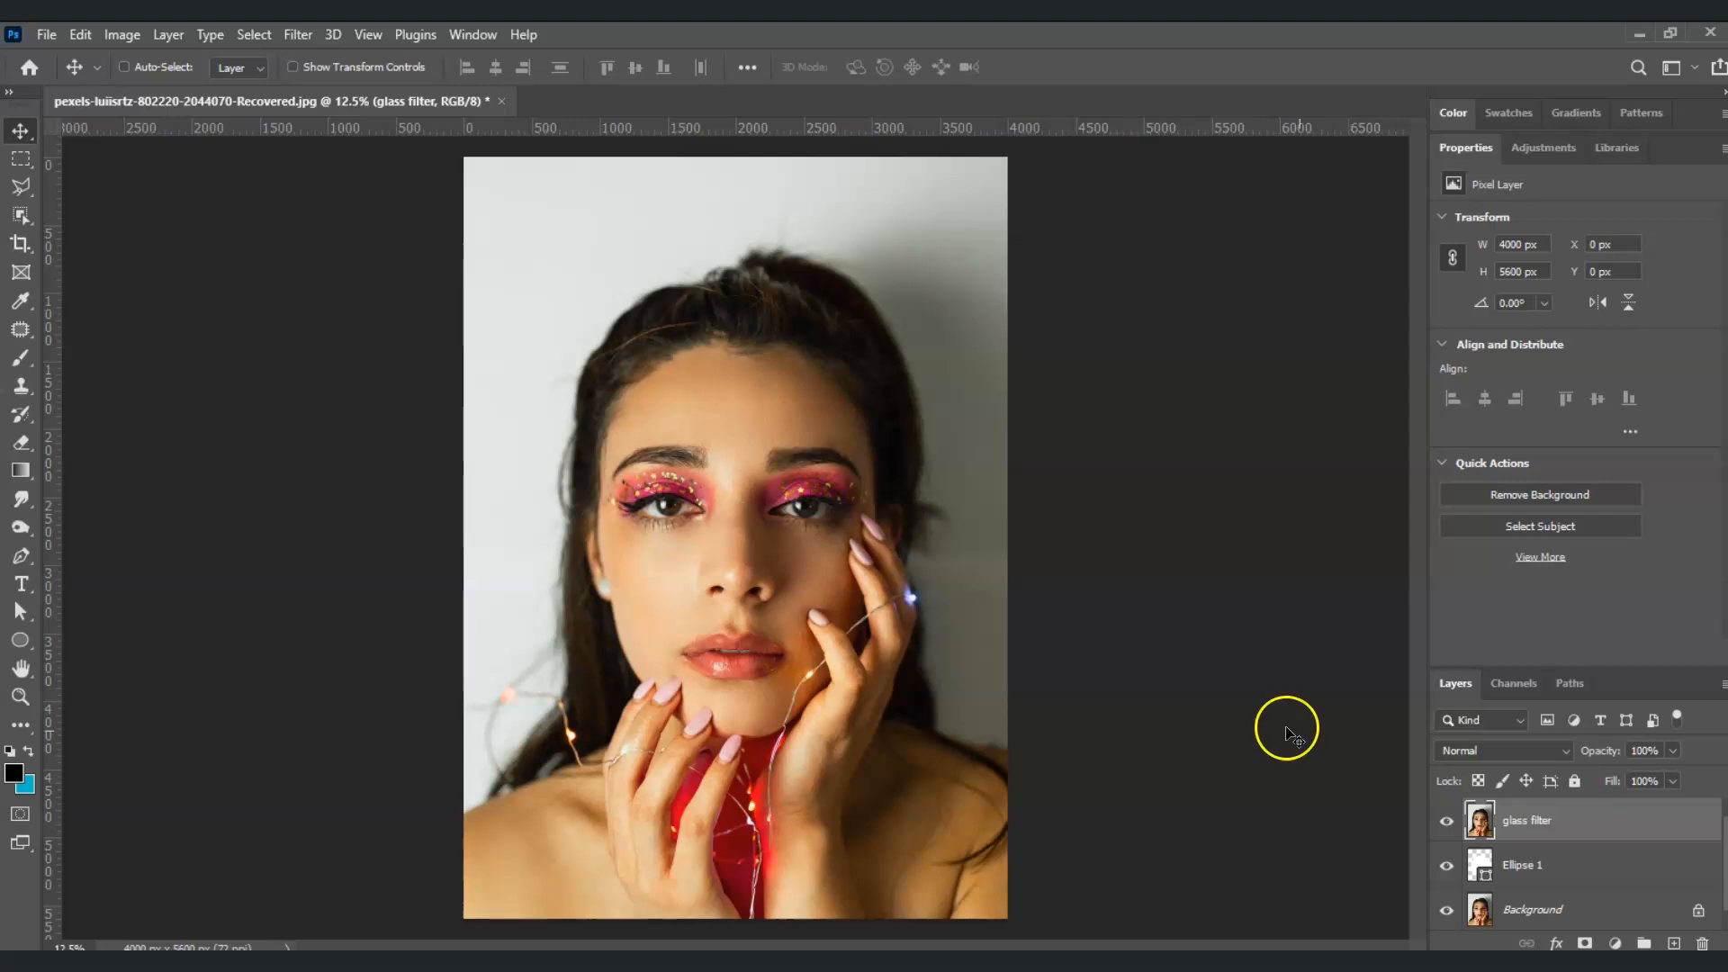
Convert the glass filter layer to a smart object and clip it to the ellipse layer beneath it
click(1323, 336)
right_click(1564, 823)
click(1305, 515)
Apply a Gaussian Blur to the glass filter smart object
click(298, 35)
mouse_move(397, 316)
click(619, 393)
click(1428, 229)
Apply the Add Noise filter to the blurred glass filter layer
click(298, 35)
mouse_move(397, 374)
click(619, 374)
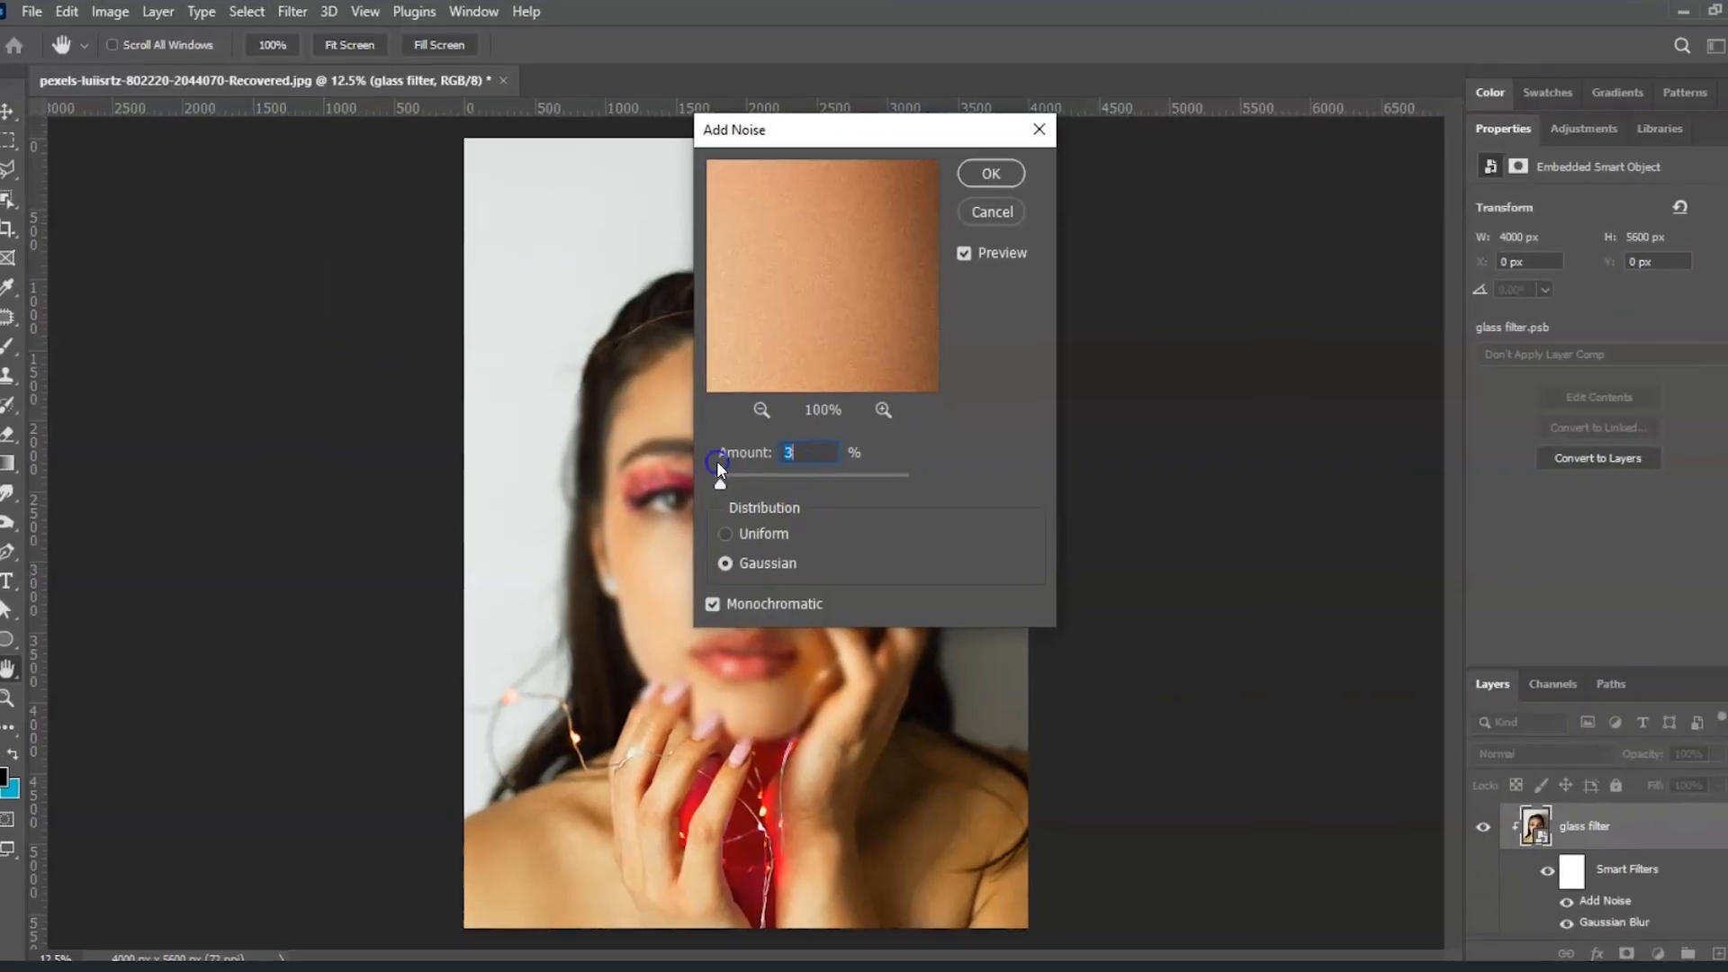
click(991, 173)
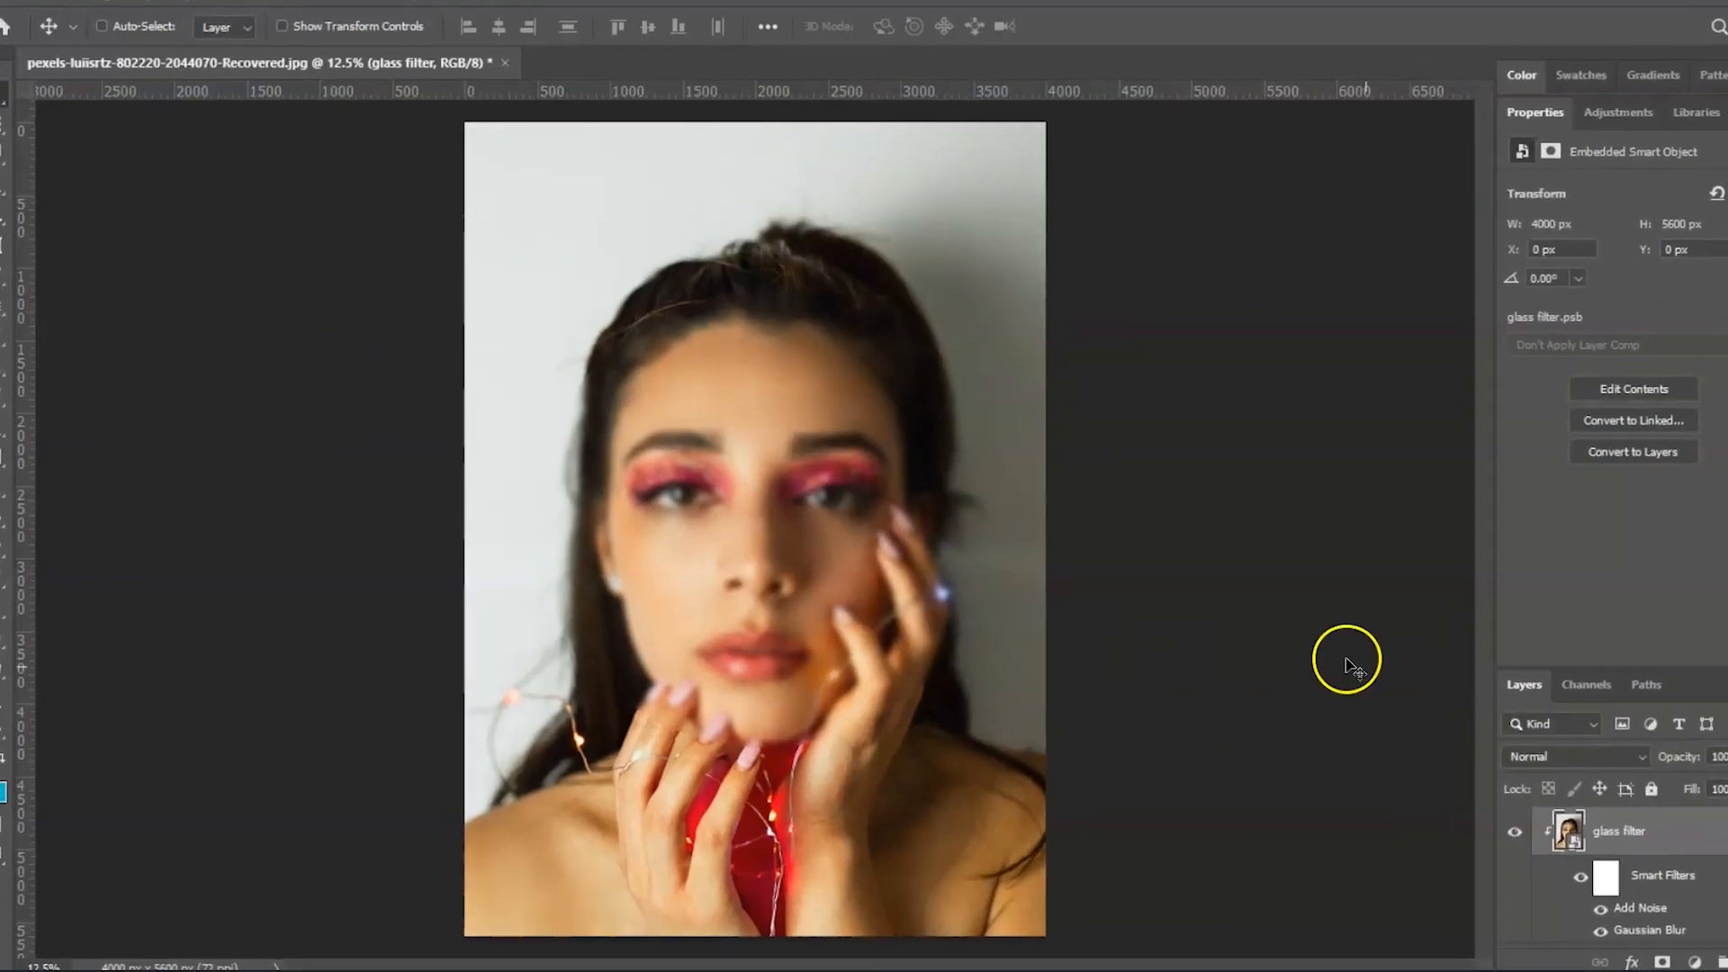
Apply the Glass distortion from the Filter Gallery with the Frosted texture to the glass filter layer
click(293, 11)
click(326, 140)
drag(945, 108, 1352, 187)
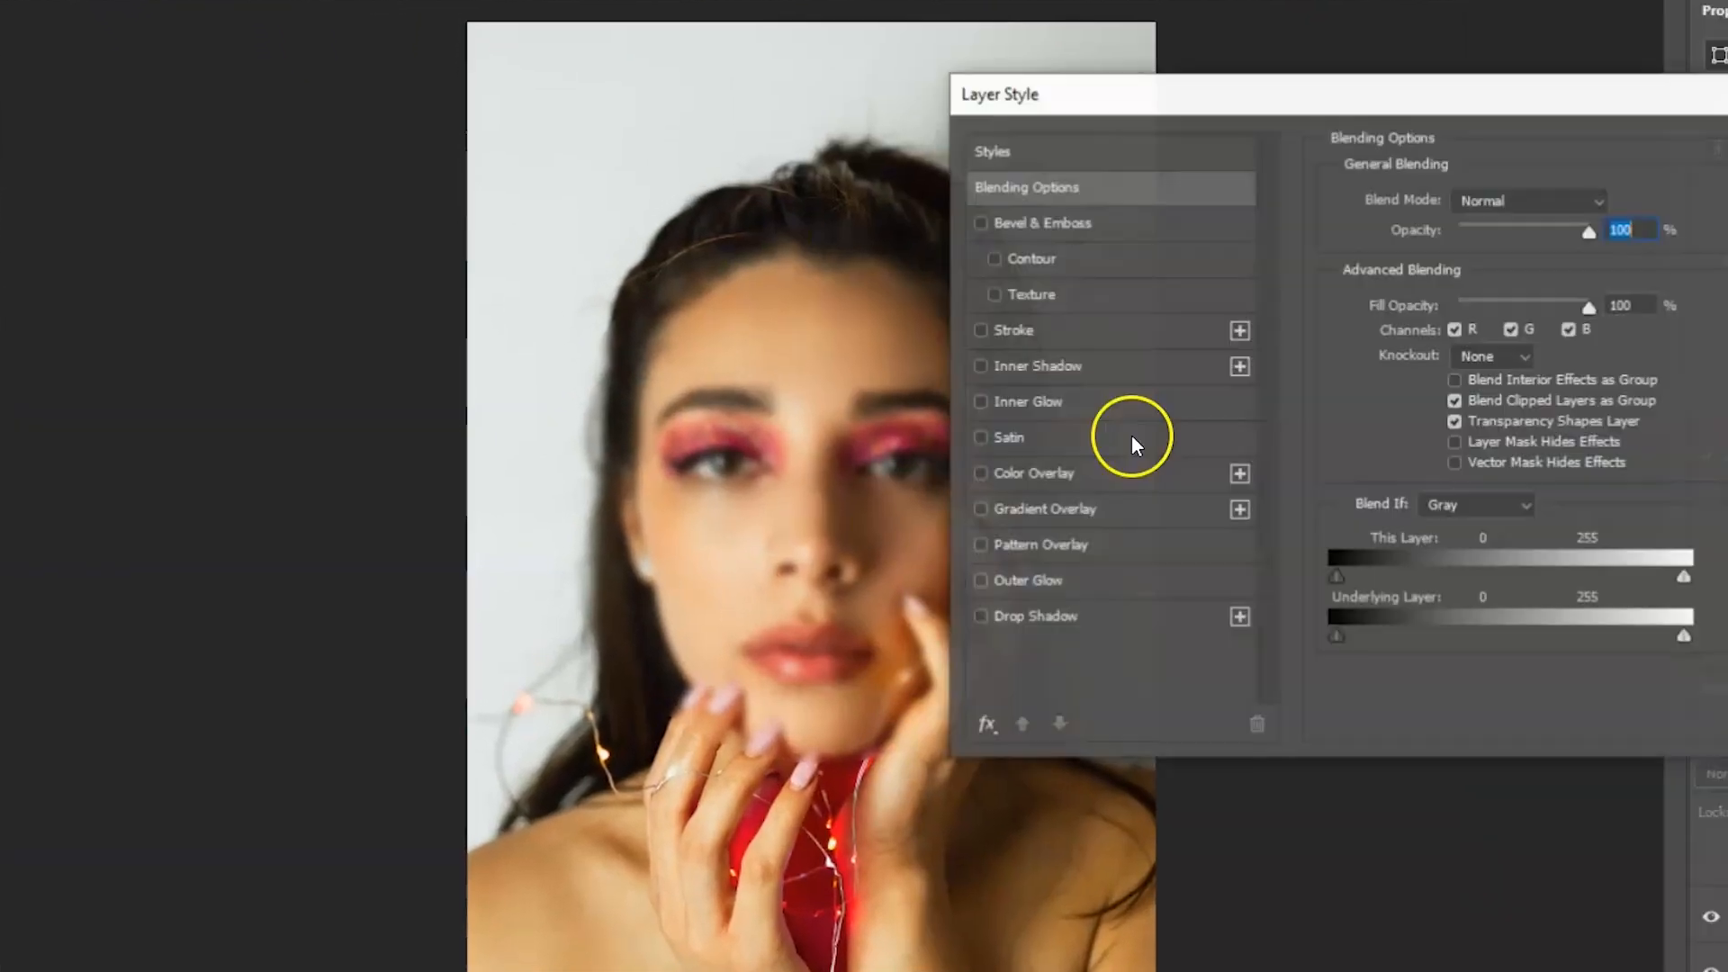
click(981, 628)
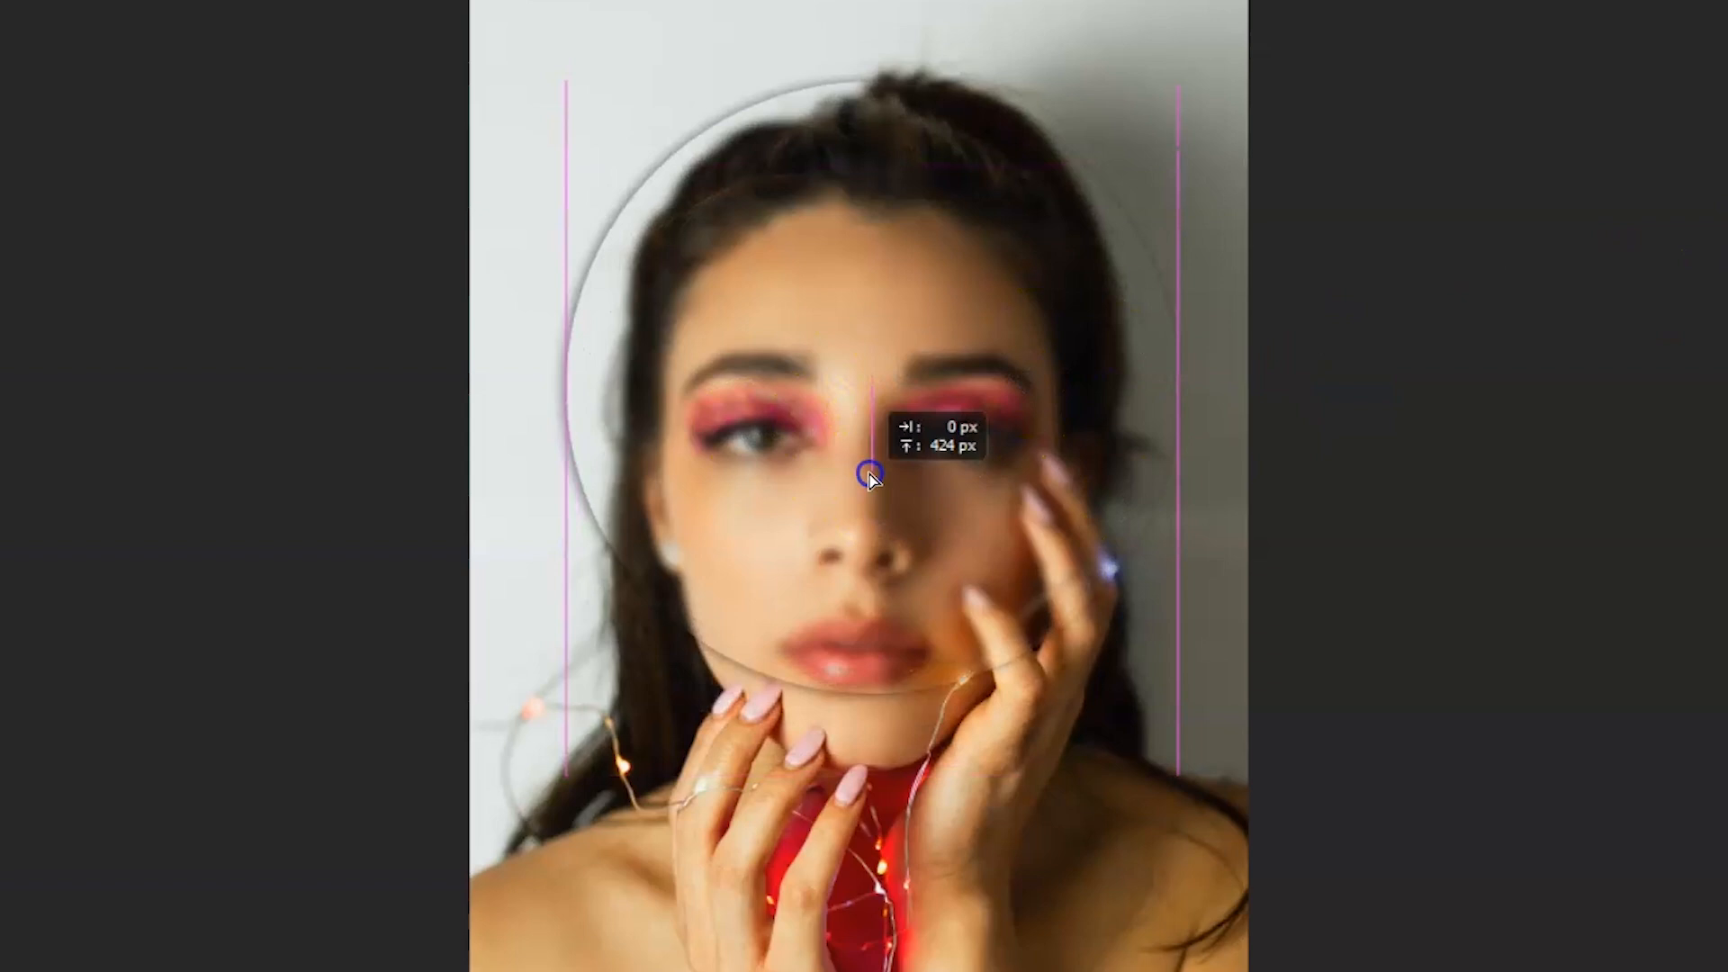
Reposition the glass circle slightly and resize it with Free Transform
mouse_move(869, 477)
mouse_down()
mouse_move(967, 278)
mouse_move(879, 470)
mouse_up()
key(ctrl+t)
drag(879, 76, 890, 3)
key(Return)
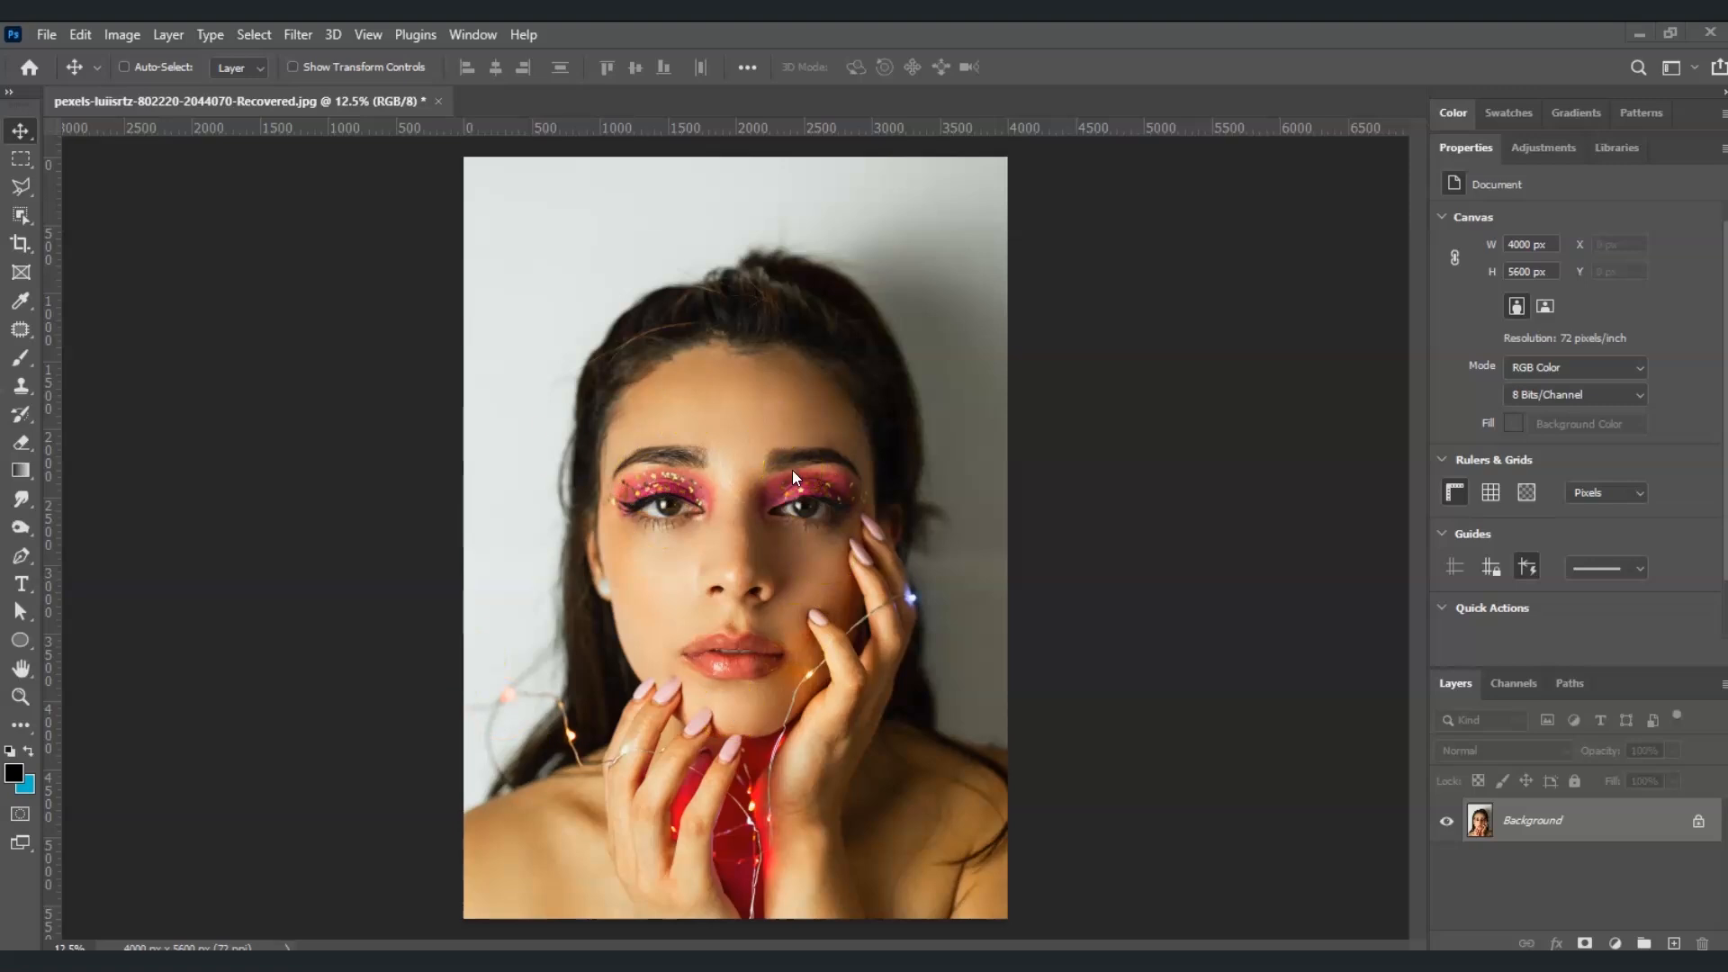
Draw a circle shape about 3144 px in diameter over the woman's face with the Ellipse tool
click(18, 643)
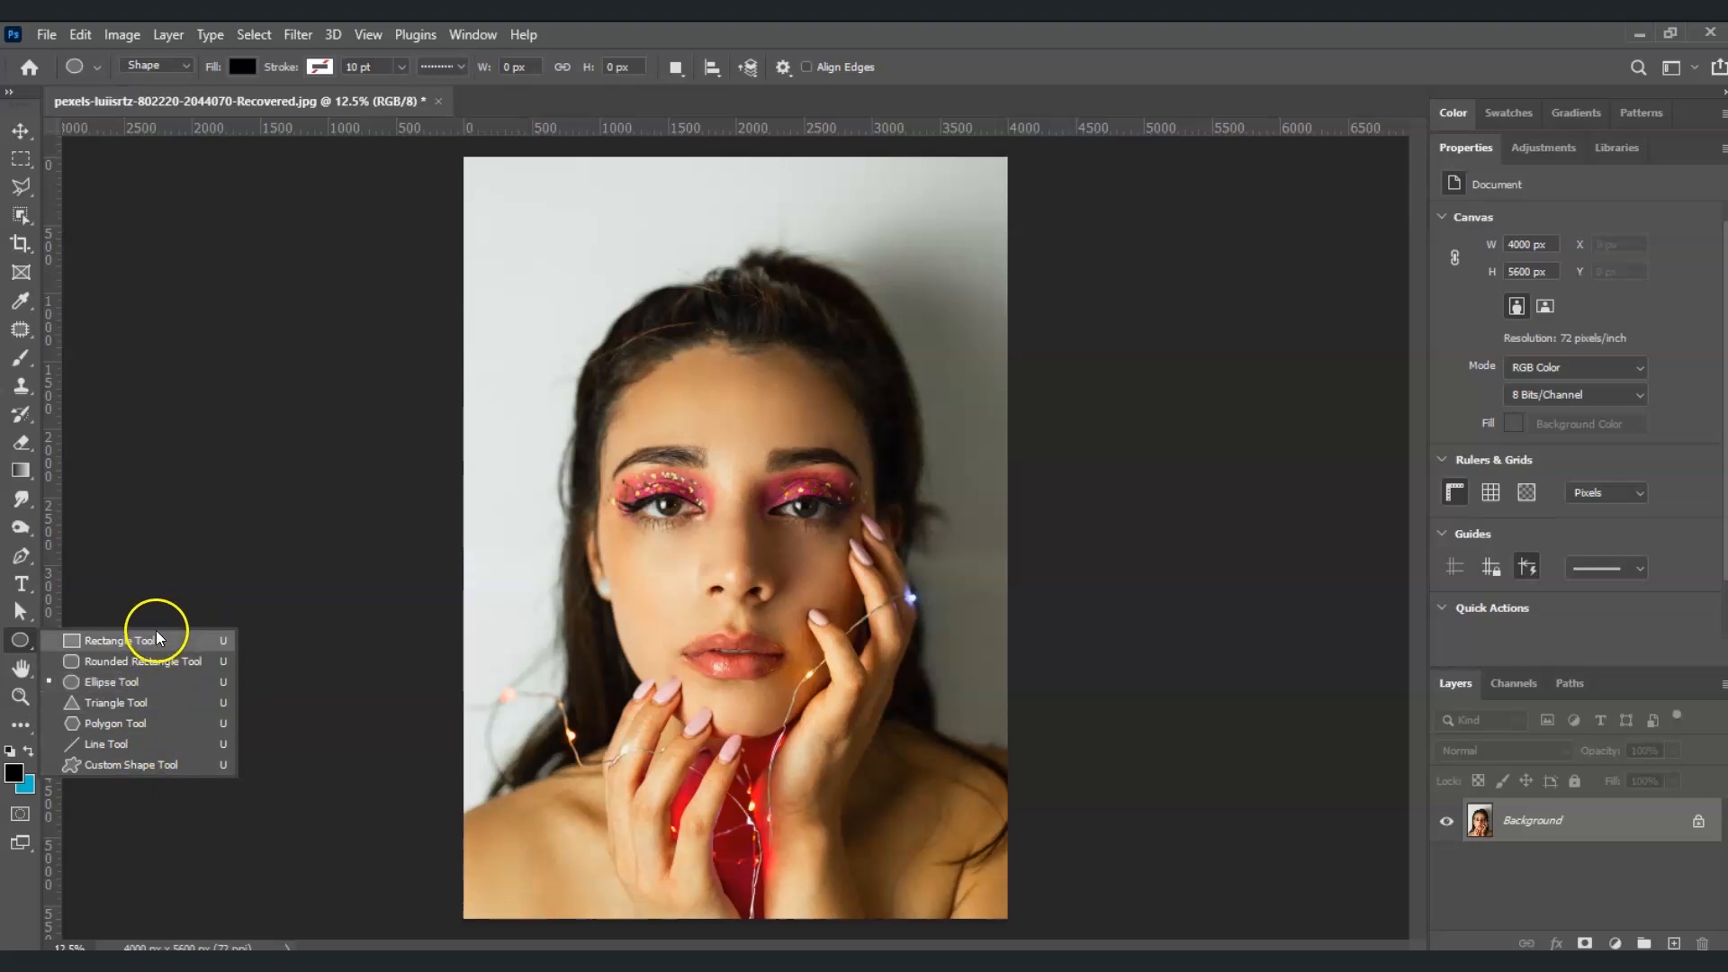
click(156, 688)
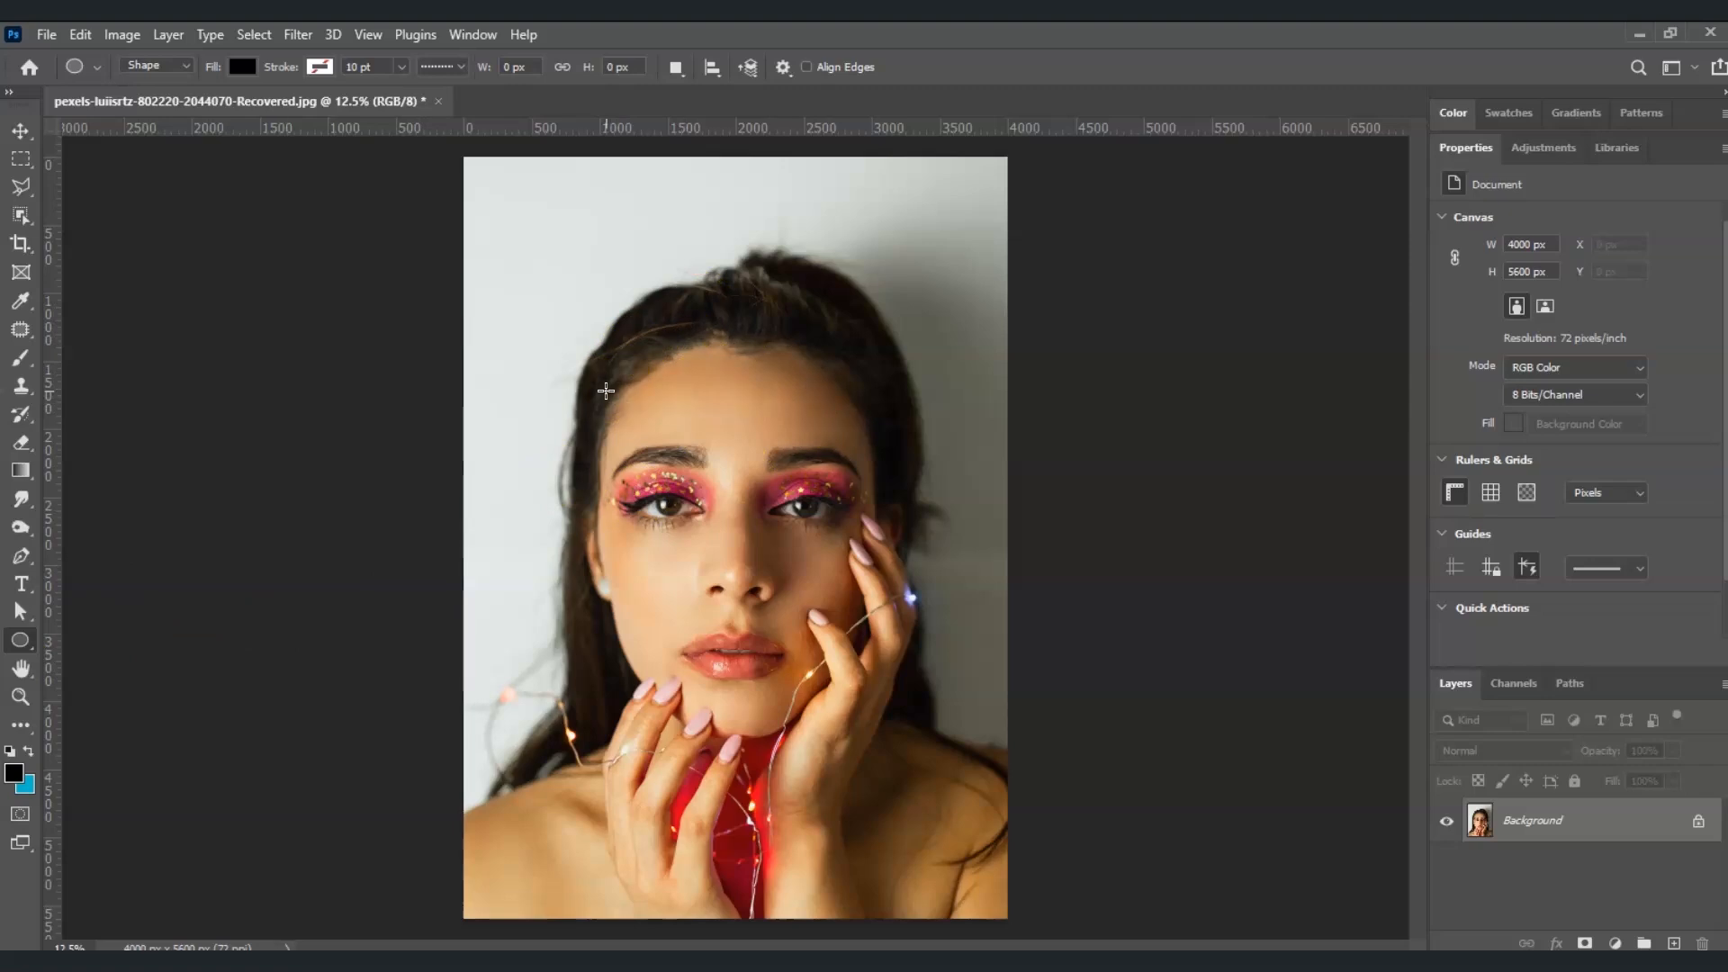
drag(571, 315, 999, 959)
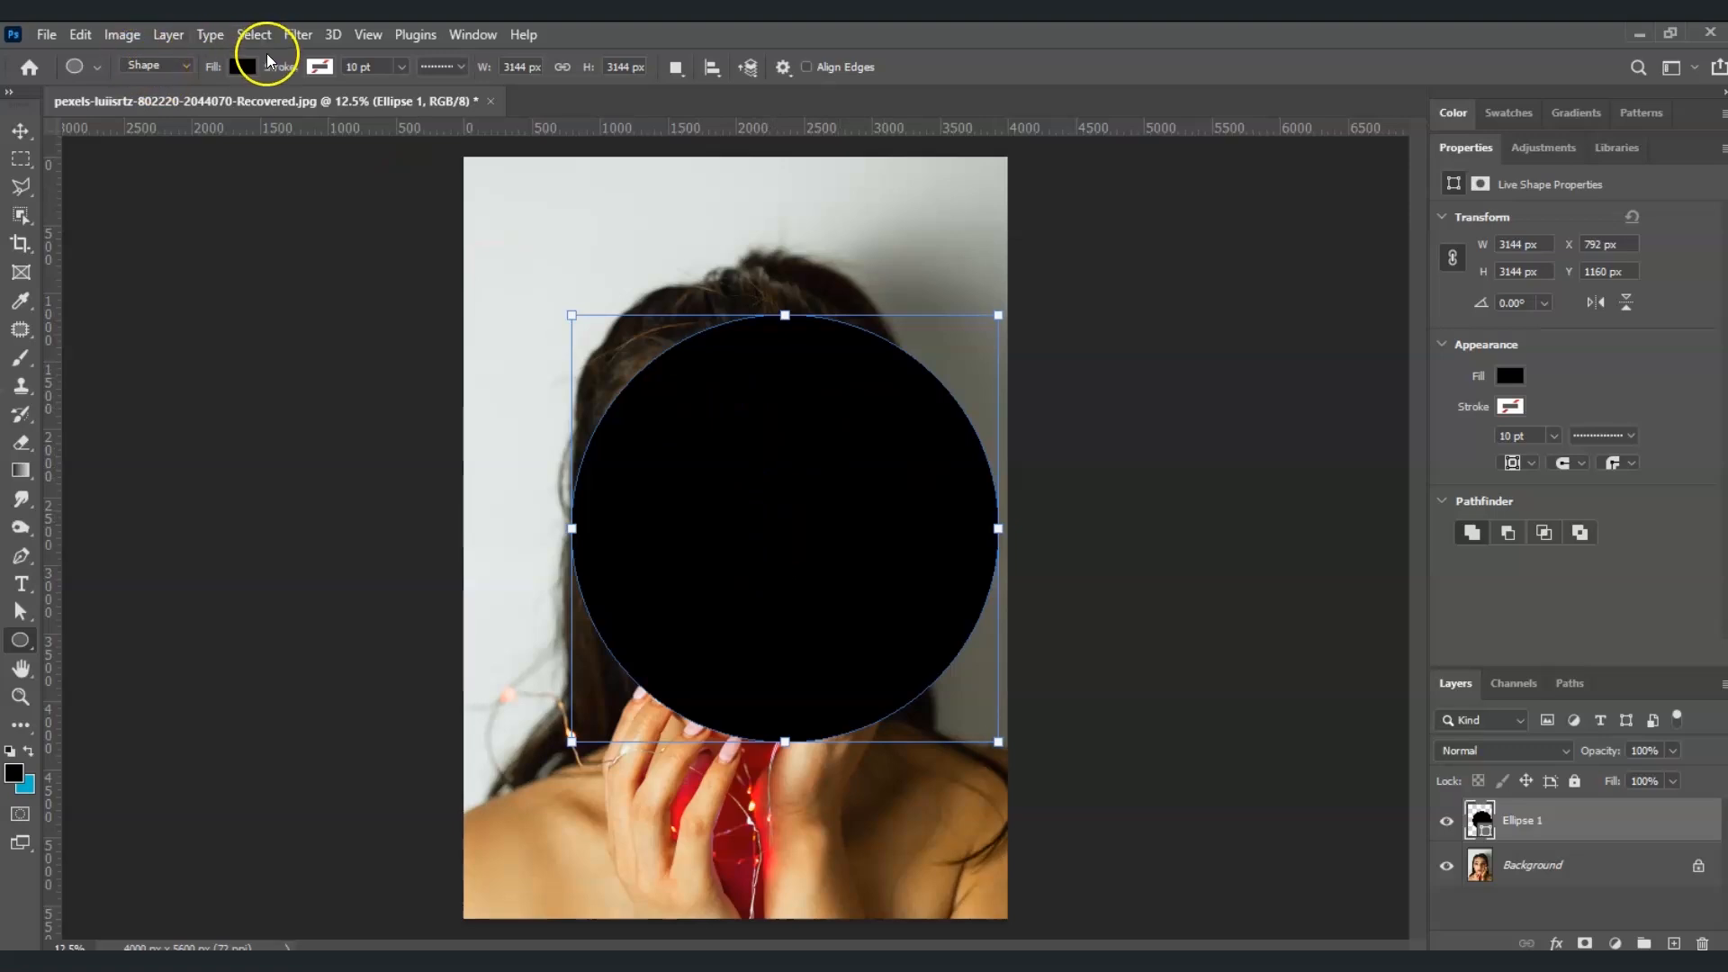
Set the circle's fill to white with no stroke
click(242, 68)
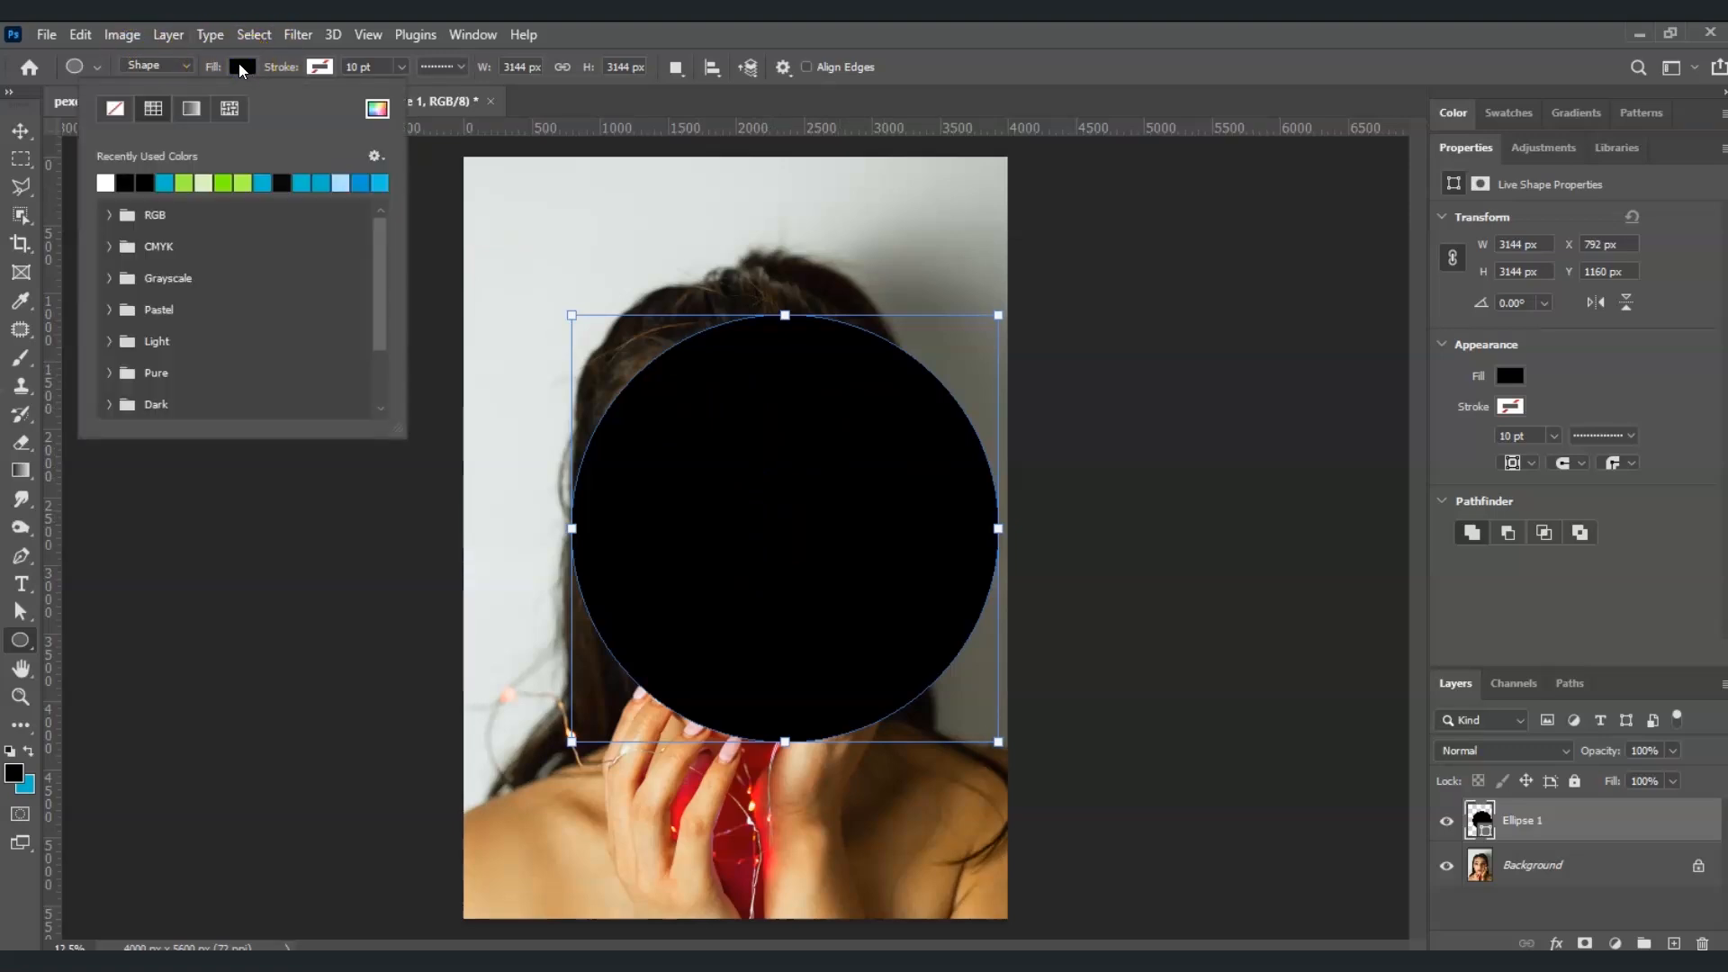
click(105, 183)
click(321, 66)
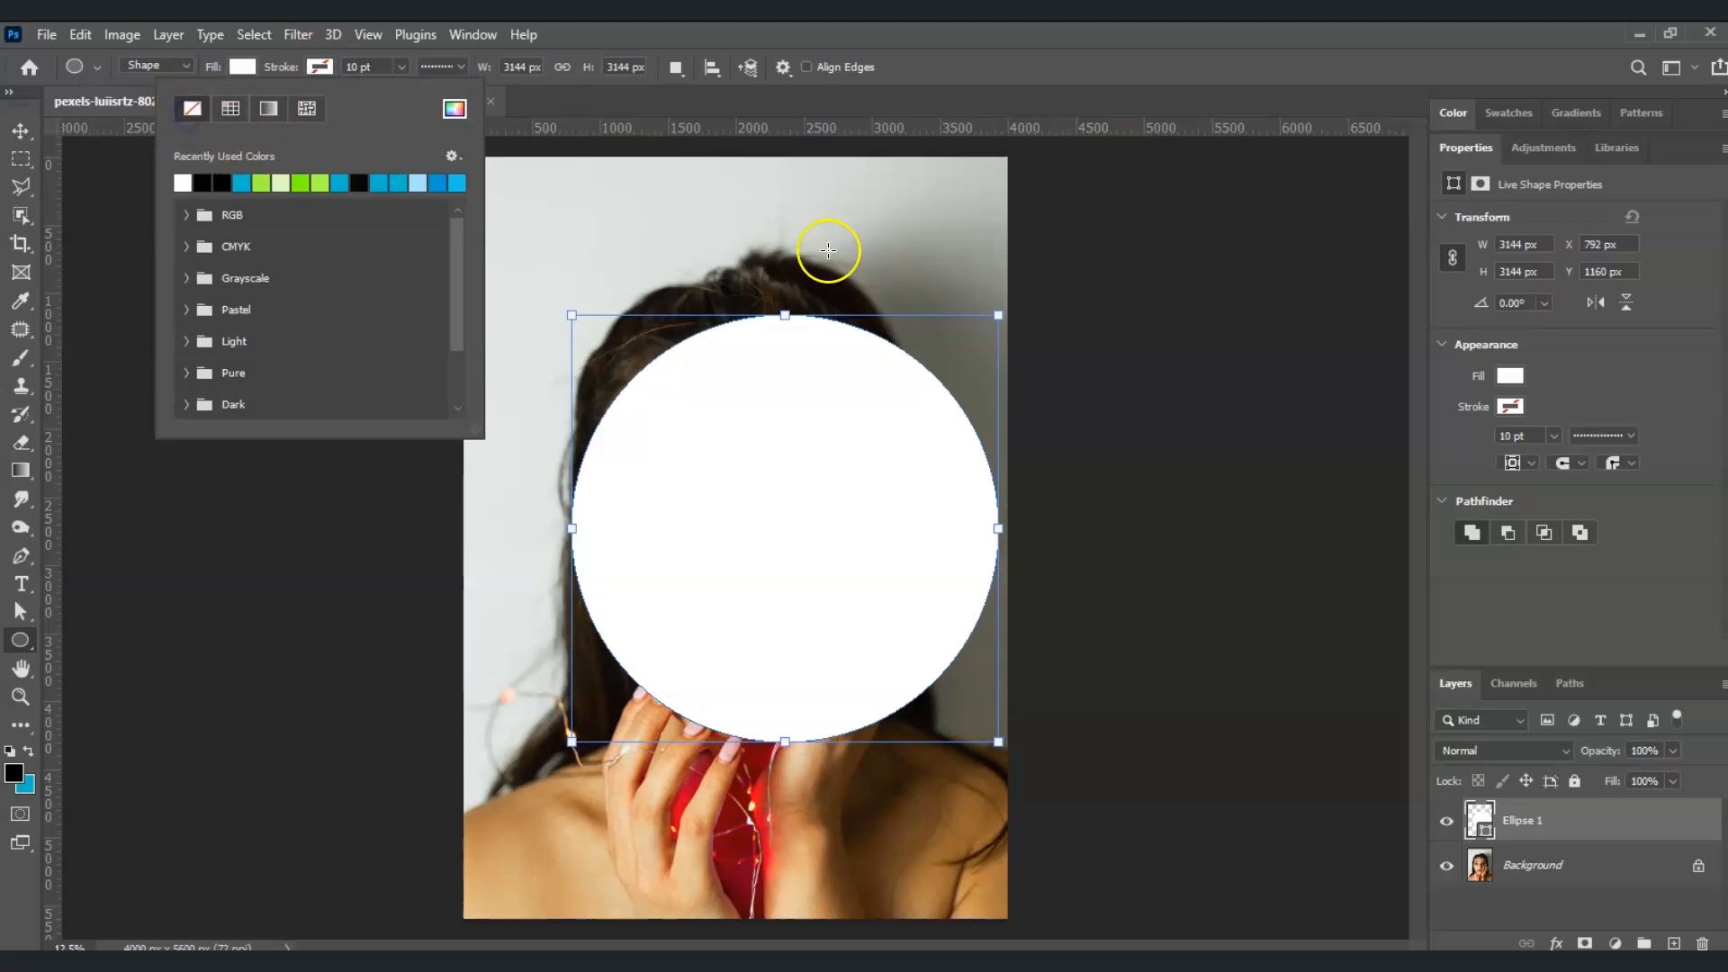
click(973, 92)
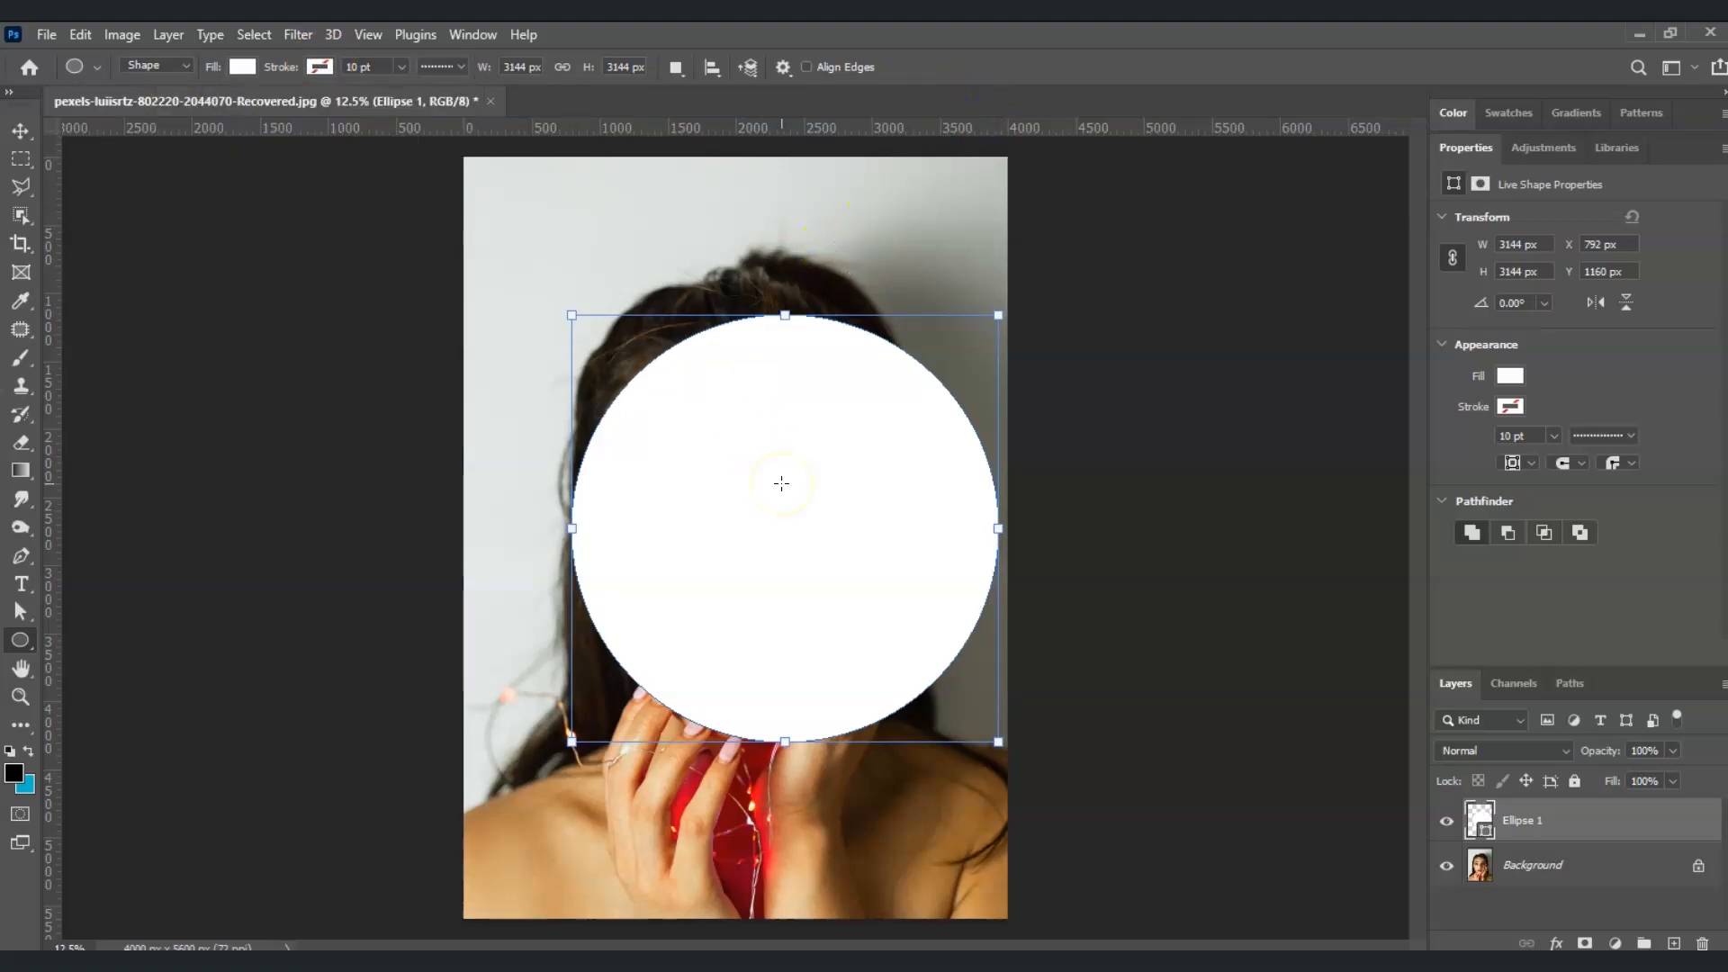
Move the white circle slightly left so it is centred over the face, and deselect it
key(v)
drag(829, 513, 786, 522)
click(1007, 644)
Duplicate the Background layer as "glass filter" and place the copy above the Ellipse 1 layer
click(1527, 866)
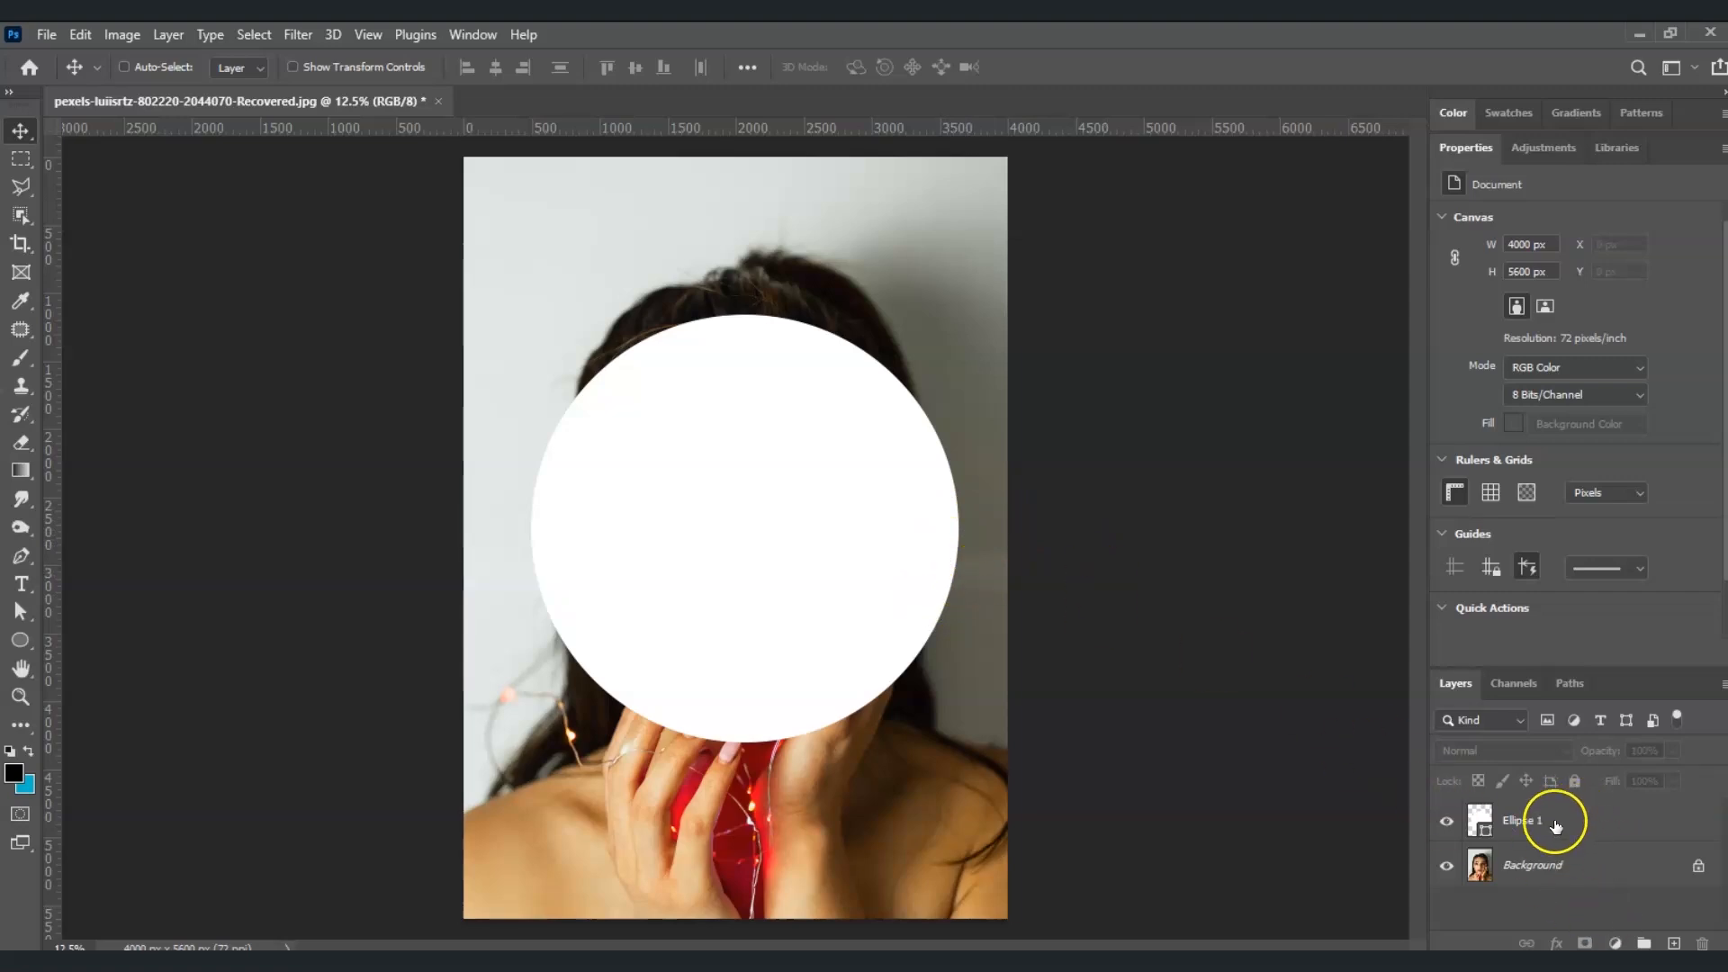
right_click(1549, 878)
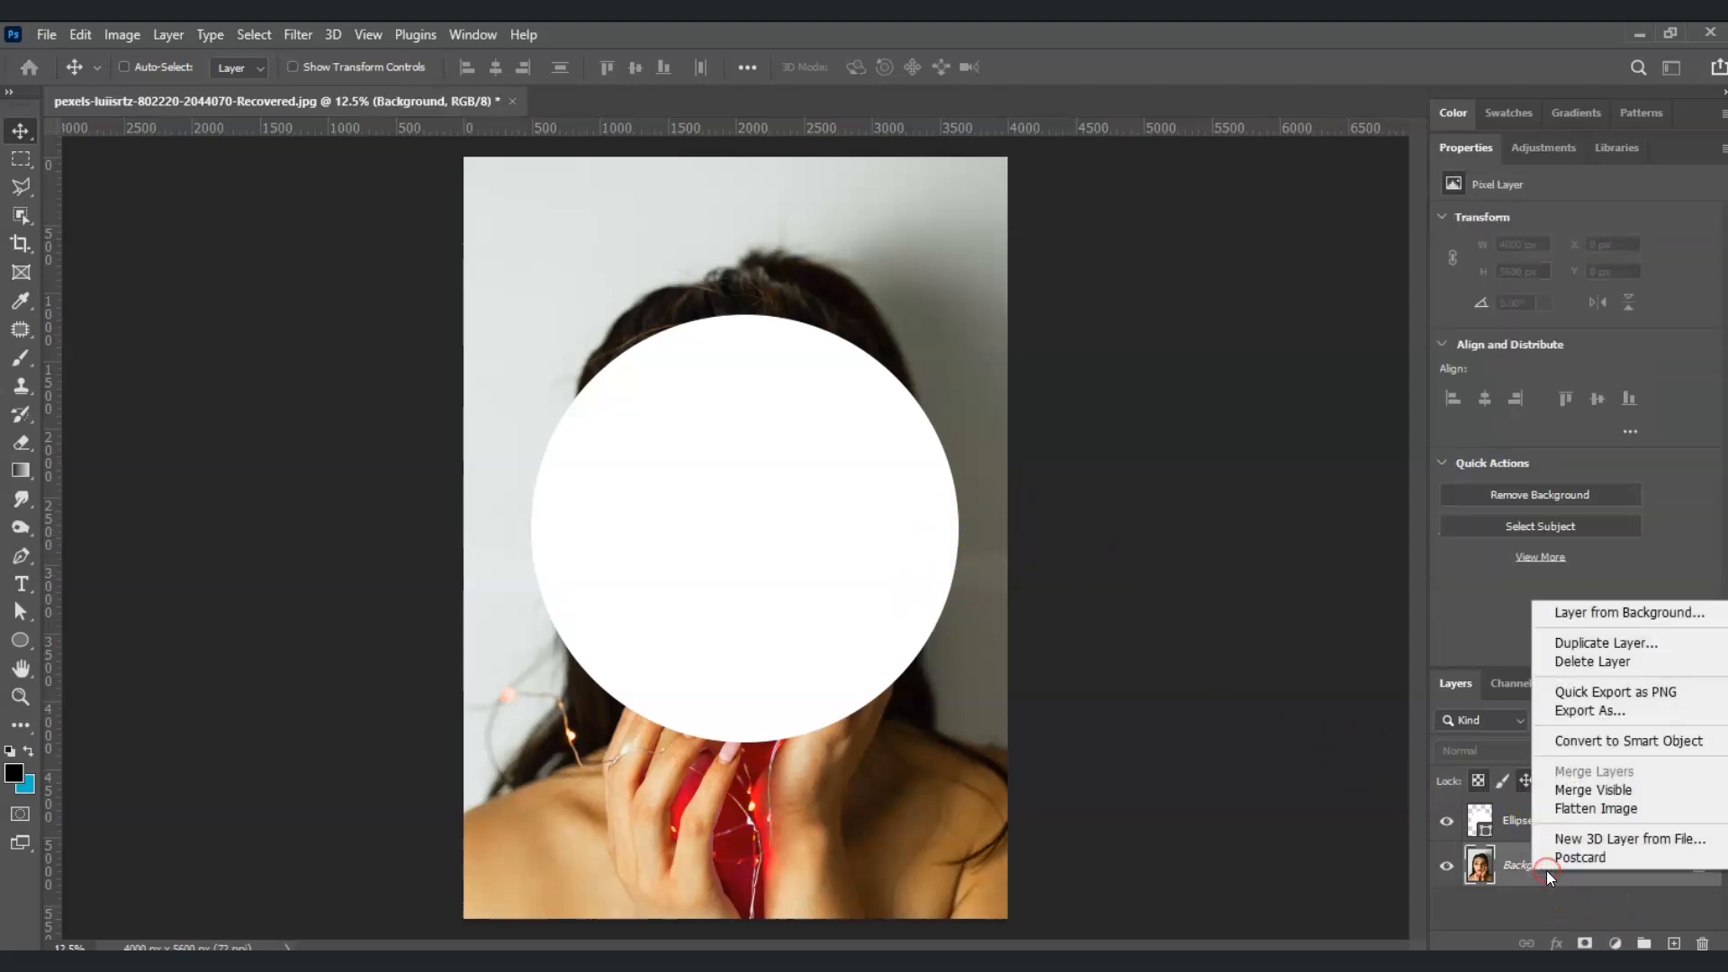
click(1592, 646)
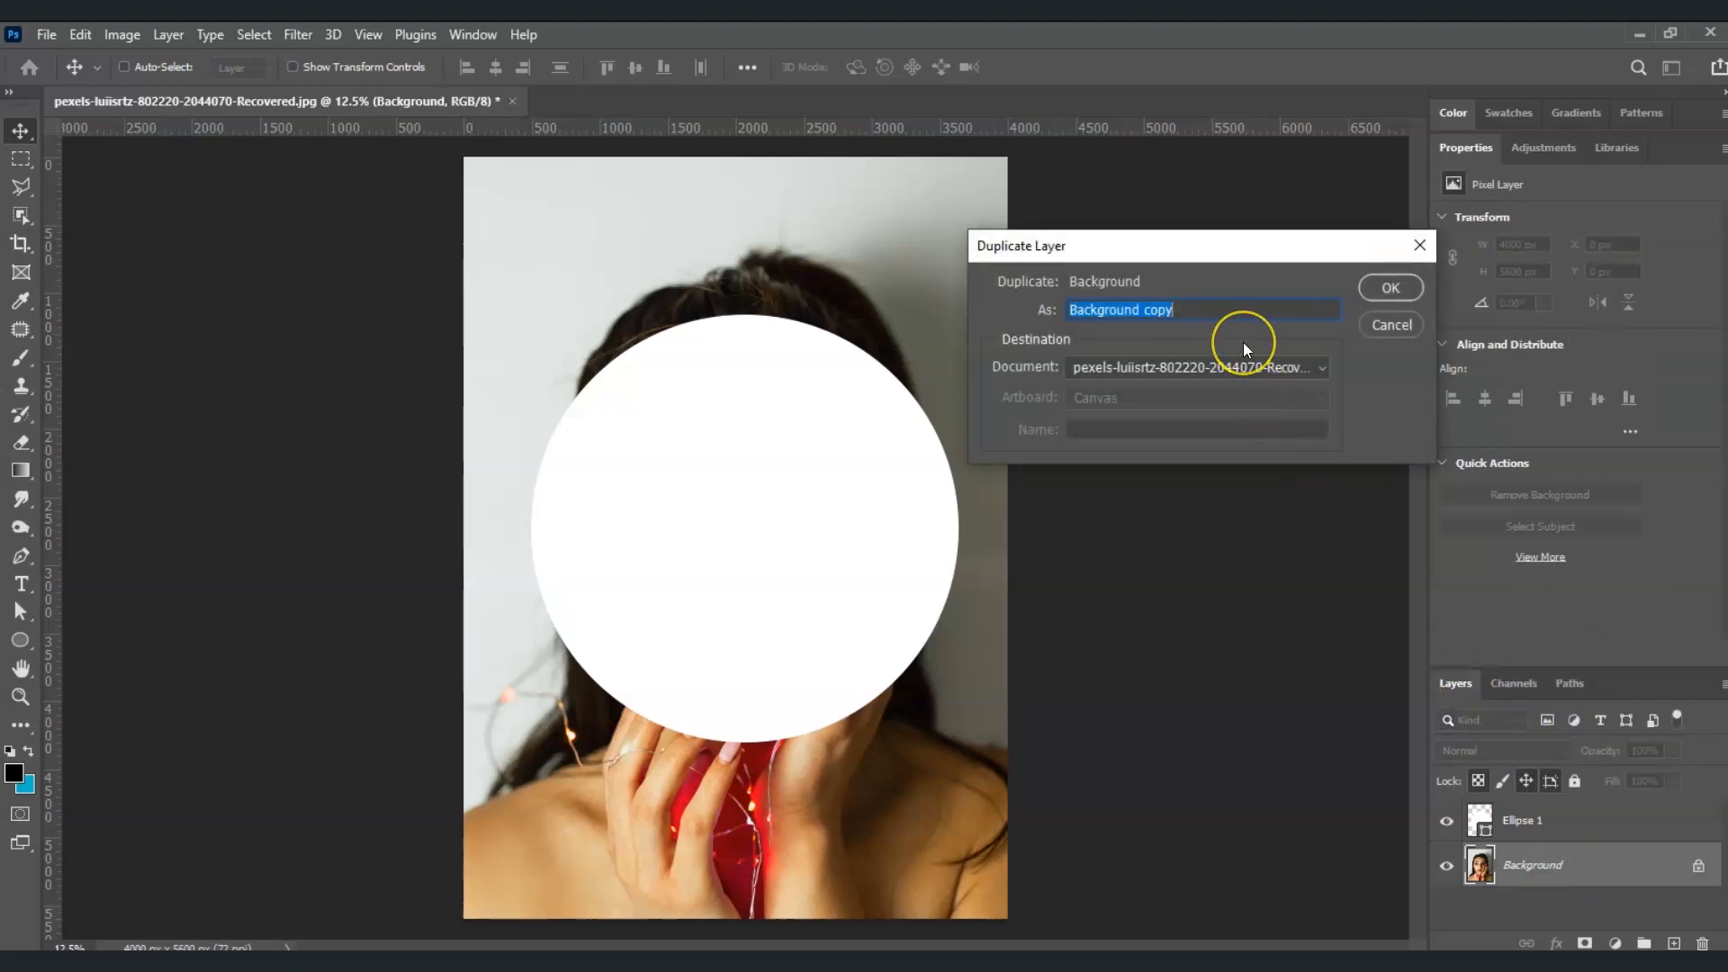
text(glass filter)
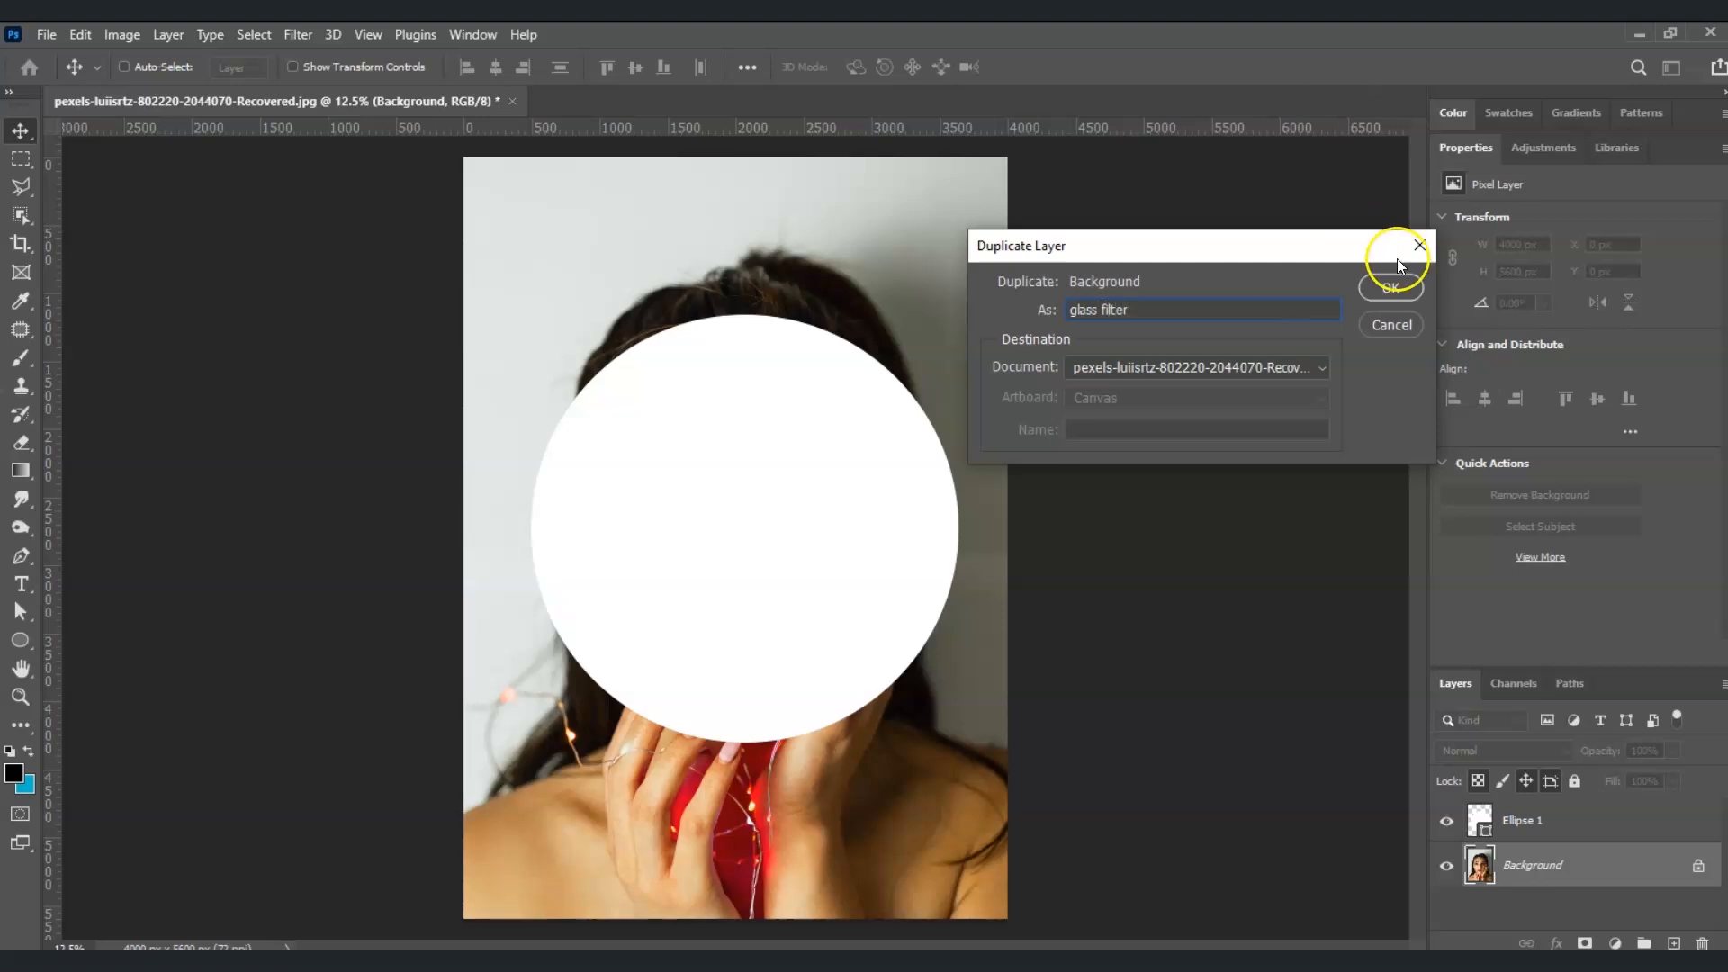
click(1404, 277)
drag(1572, 862, 1606, 812)
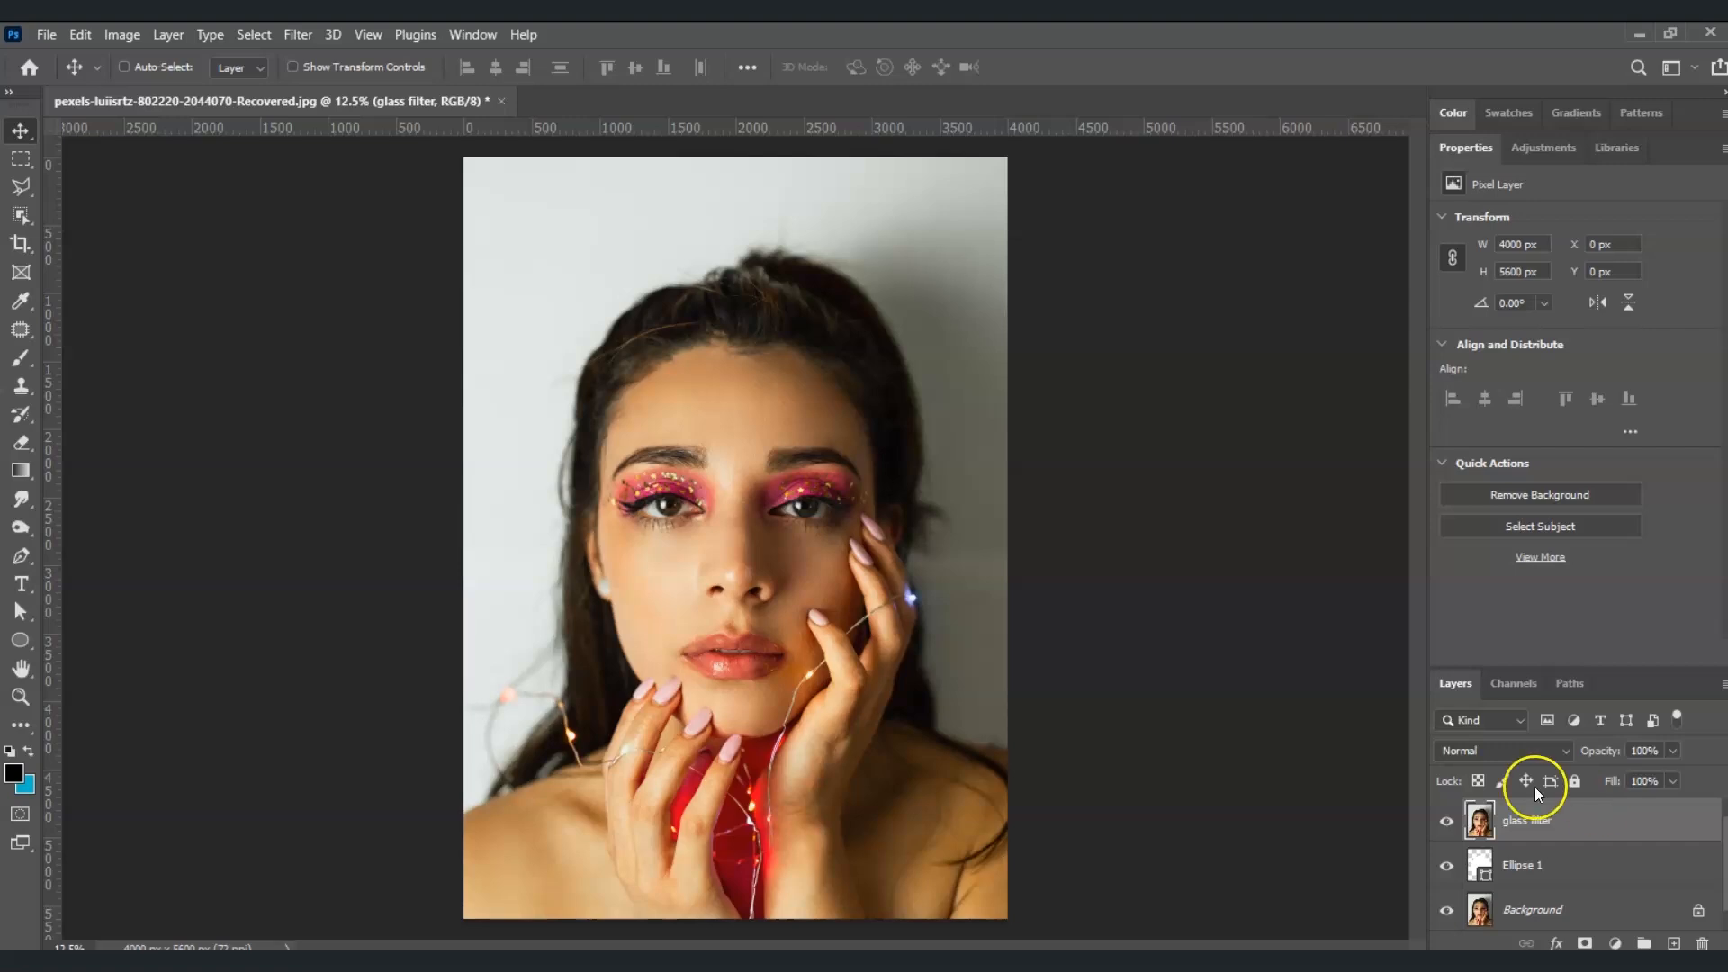
Convert the glass filter layer to a smart object and create a clipping mask onto Ellipse 1
click(1604, 815)
right_click(1558, 822)
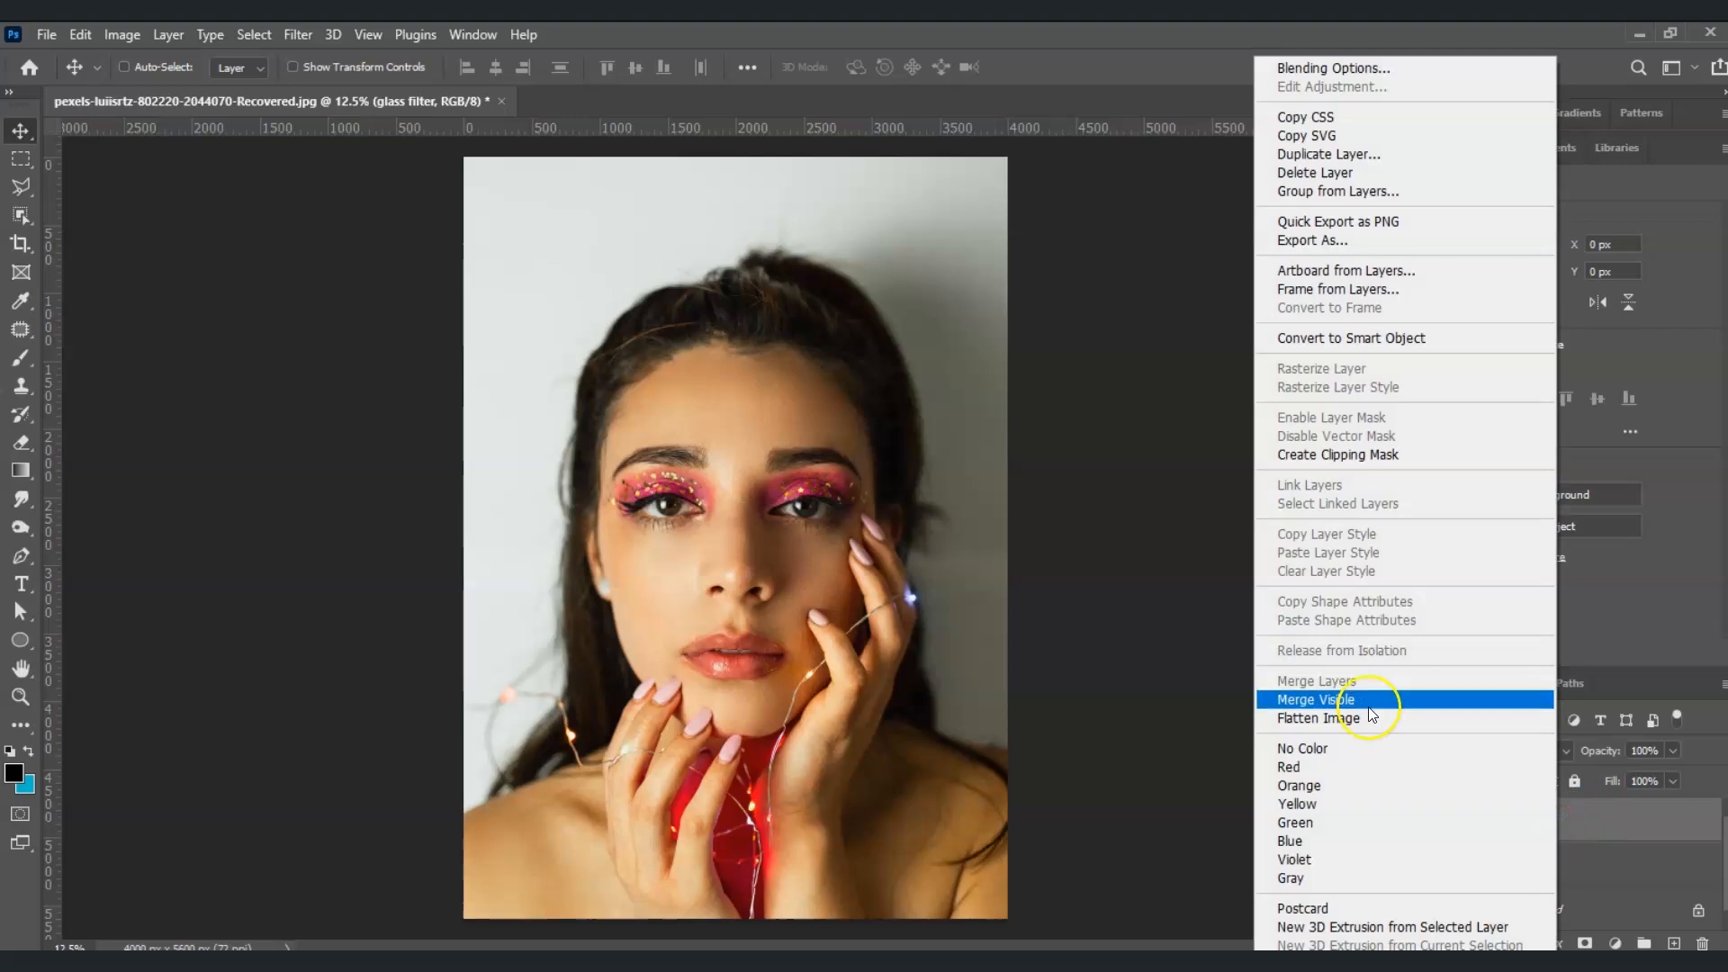
click(1323, 339)
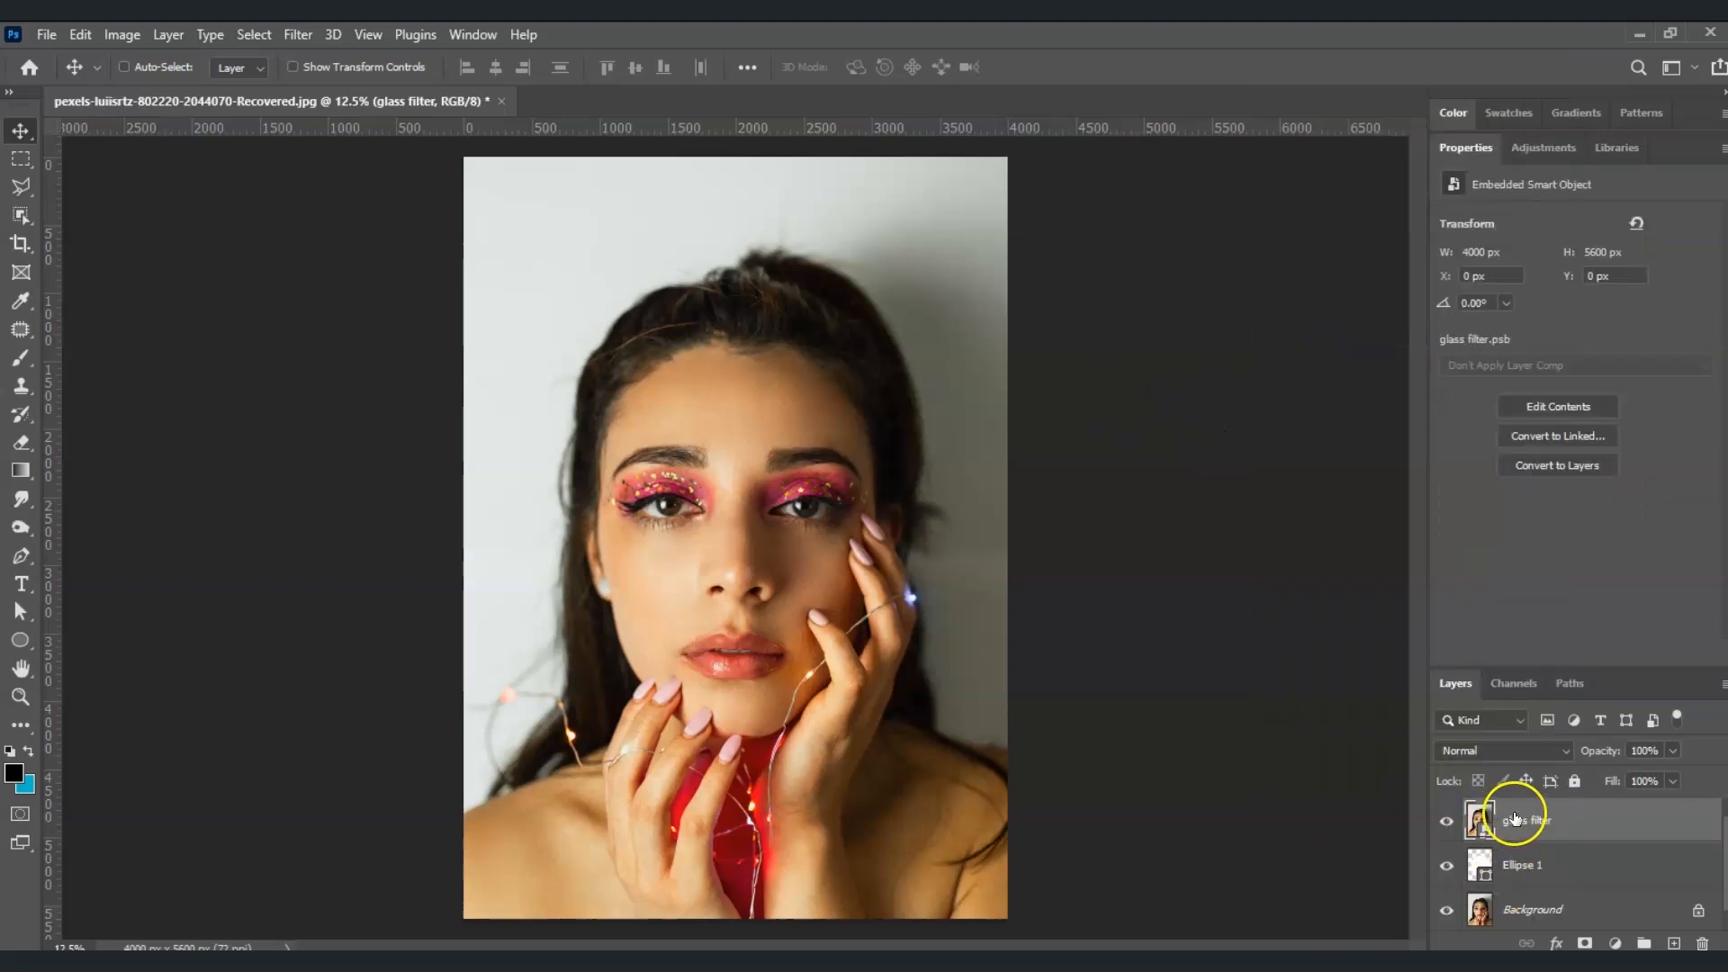
right_click(1566, 826)
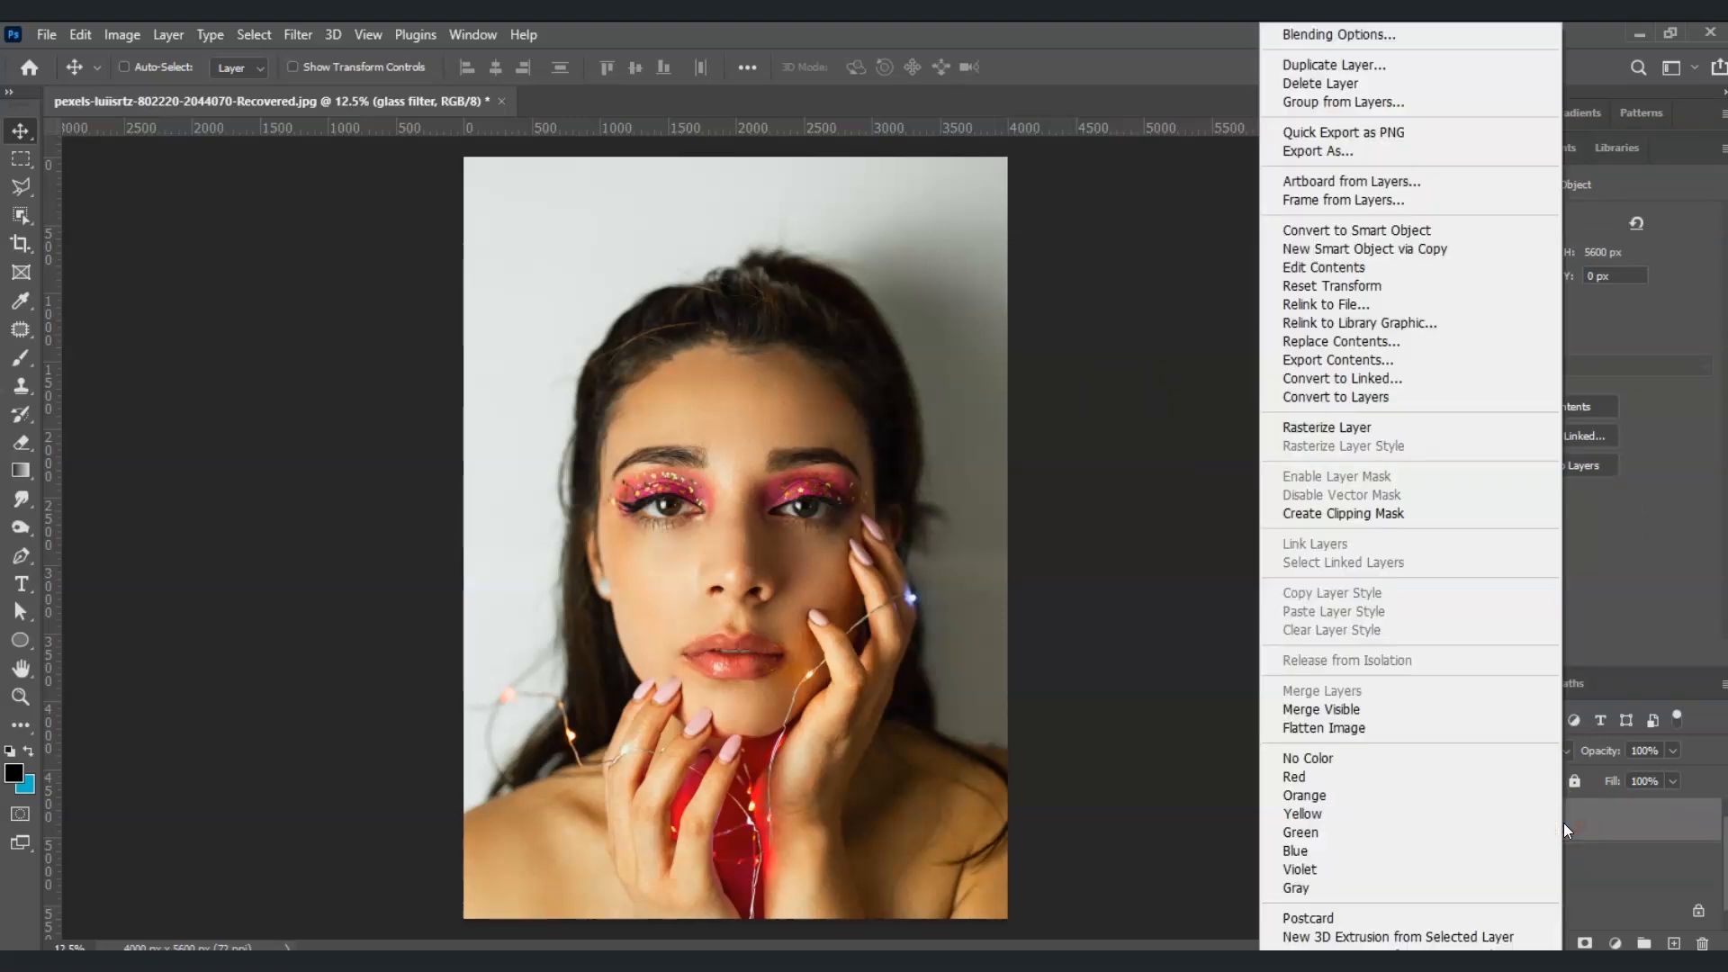
click(1401, 511)
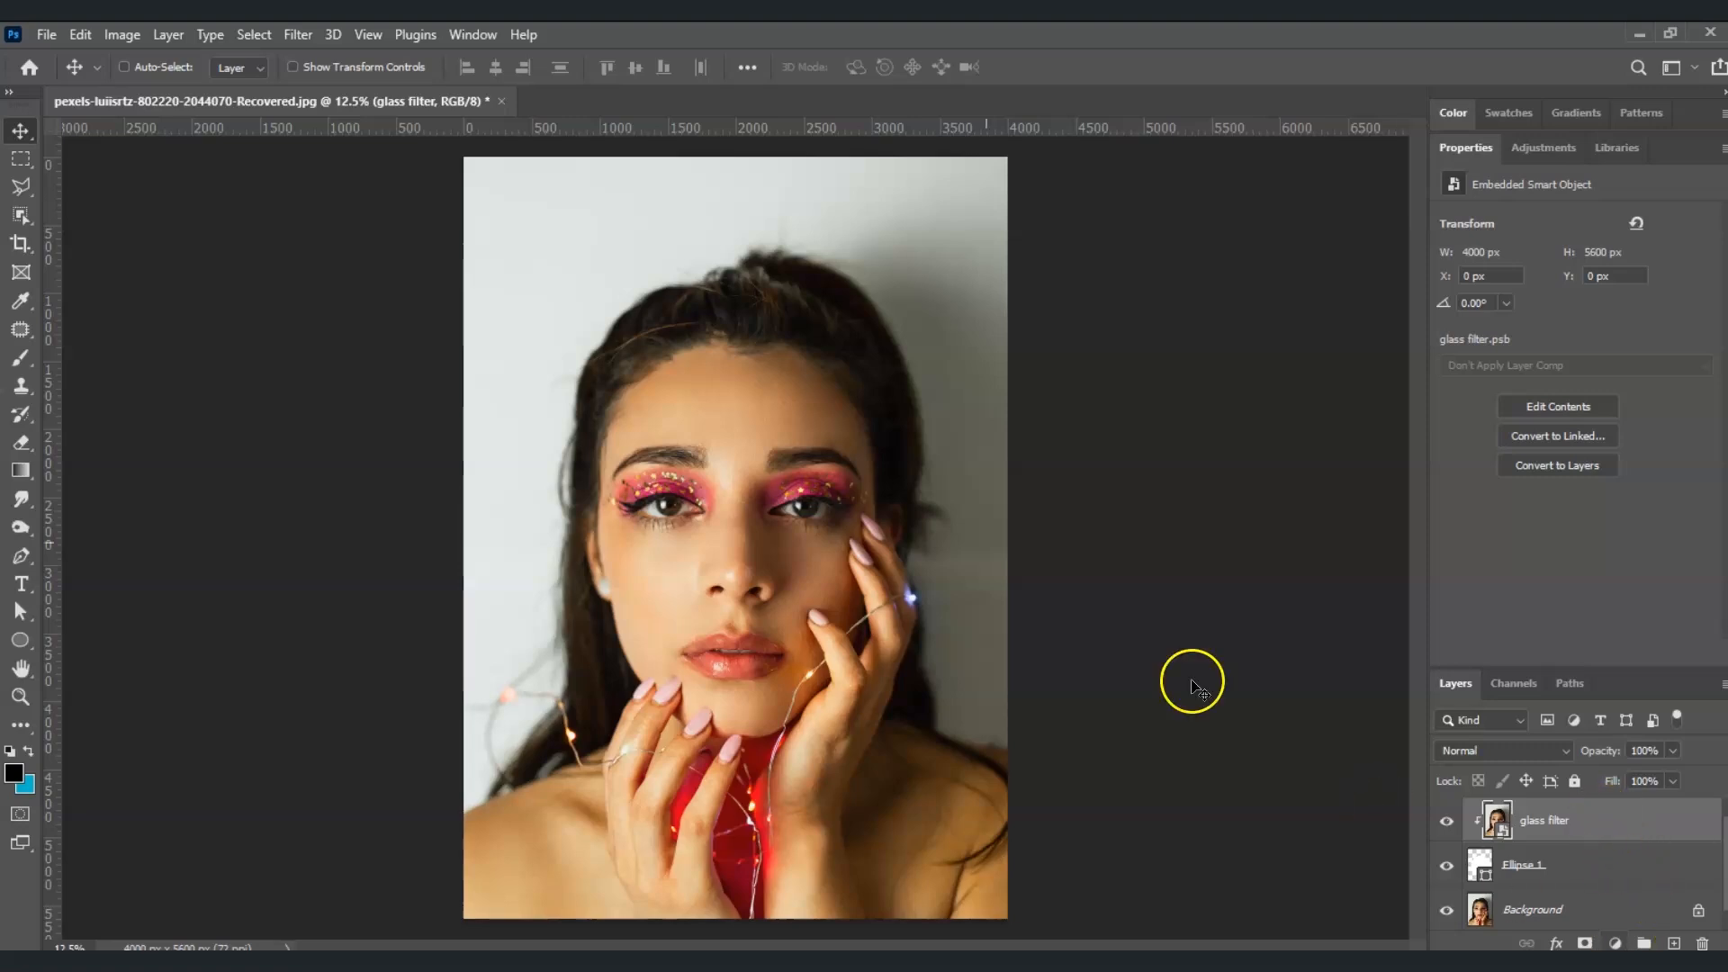
Apply a Gaussian Blur with a 20-pixel radius to the glass filter layer
click(298, 34)
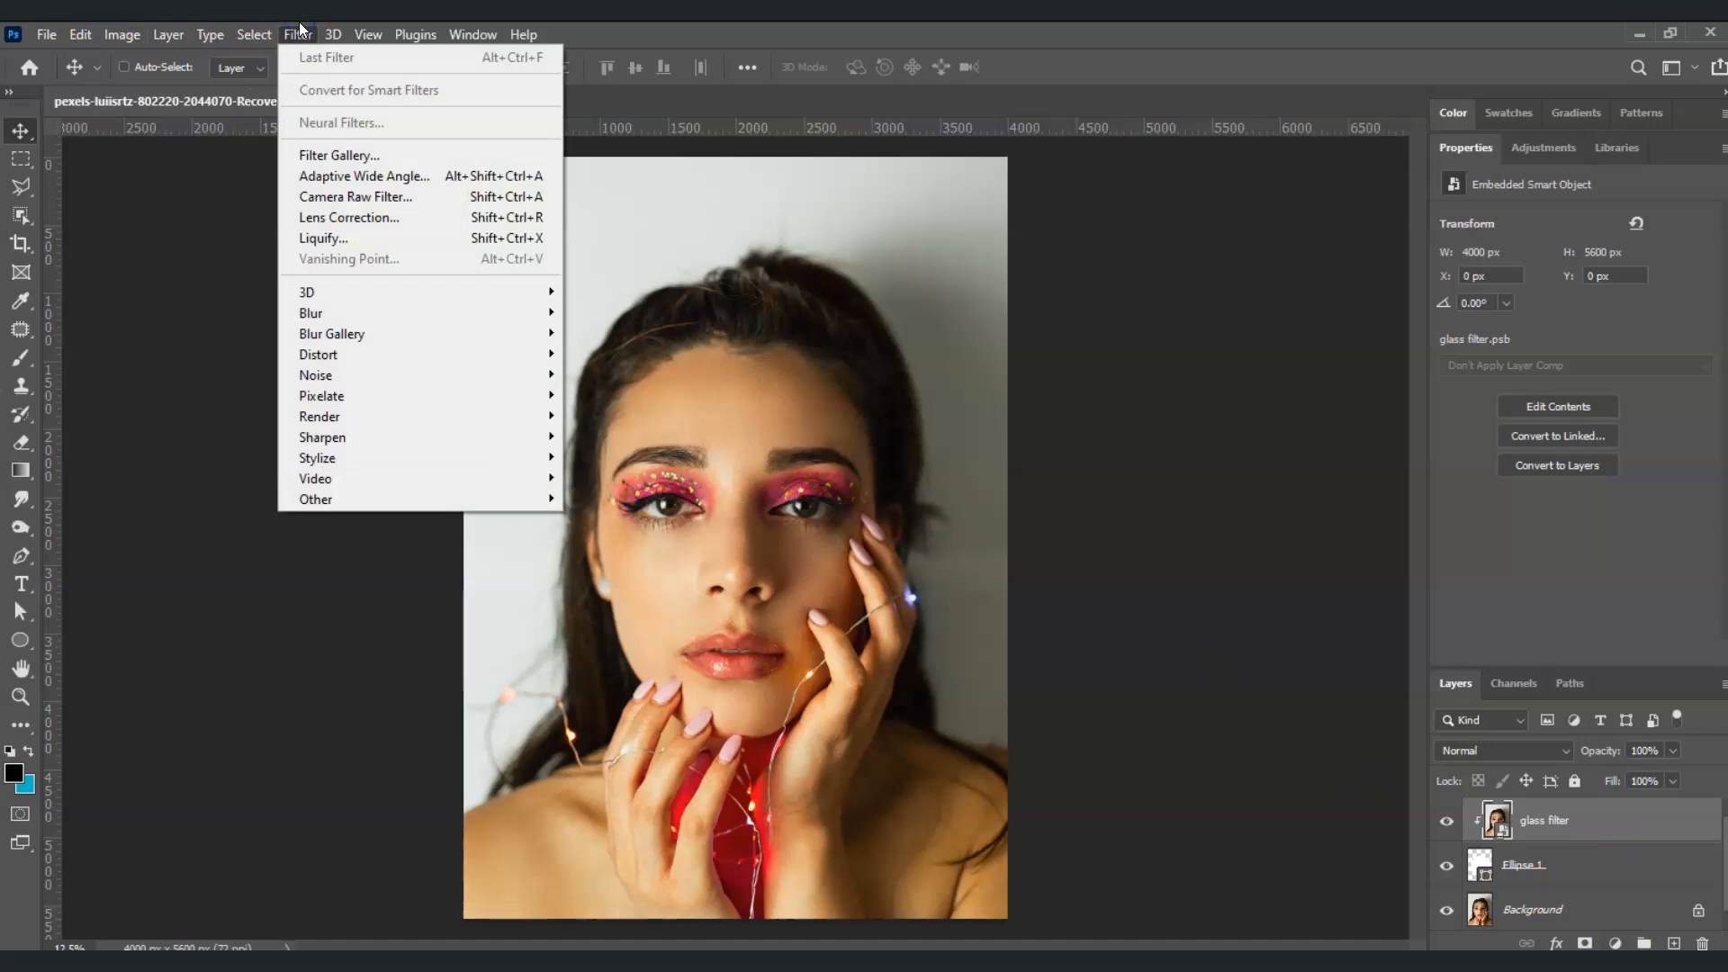
mouse_move(396, 312)
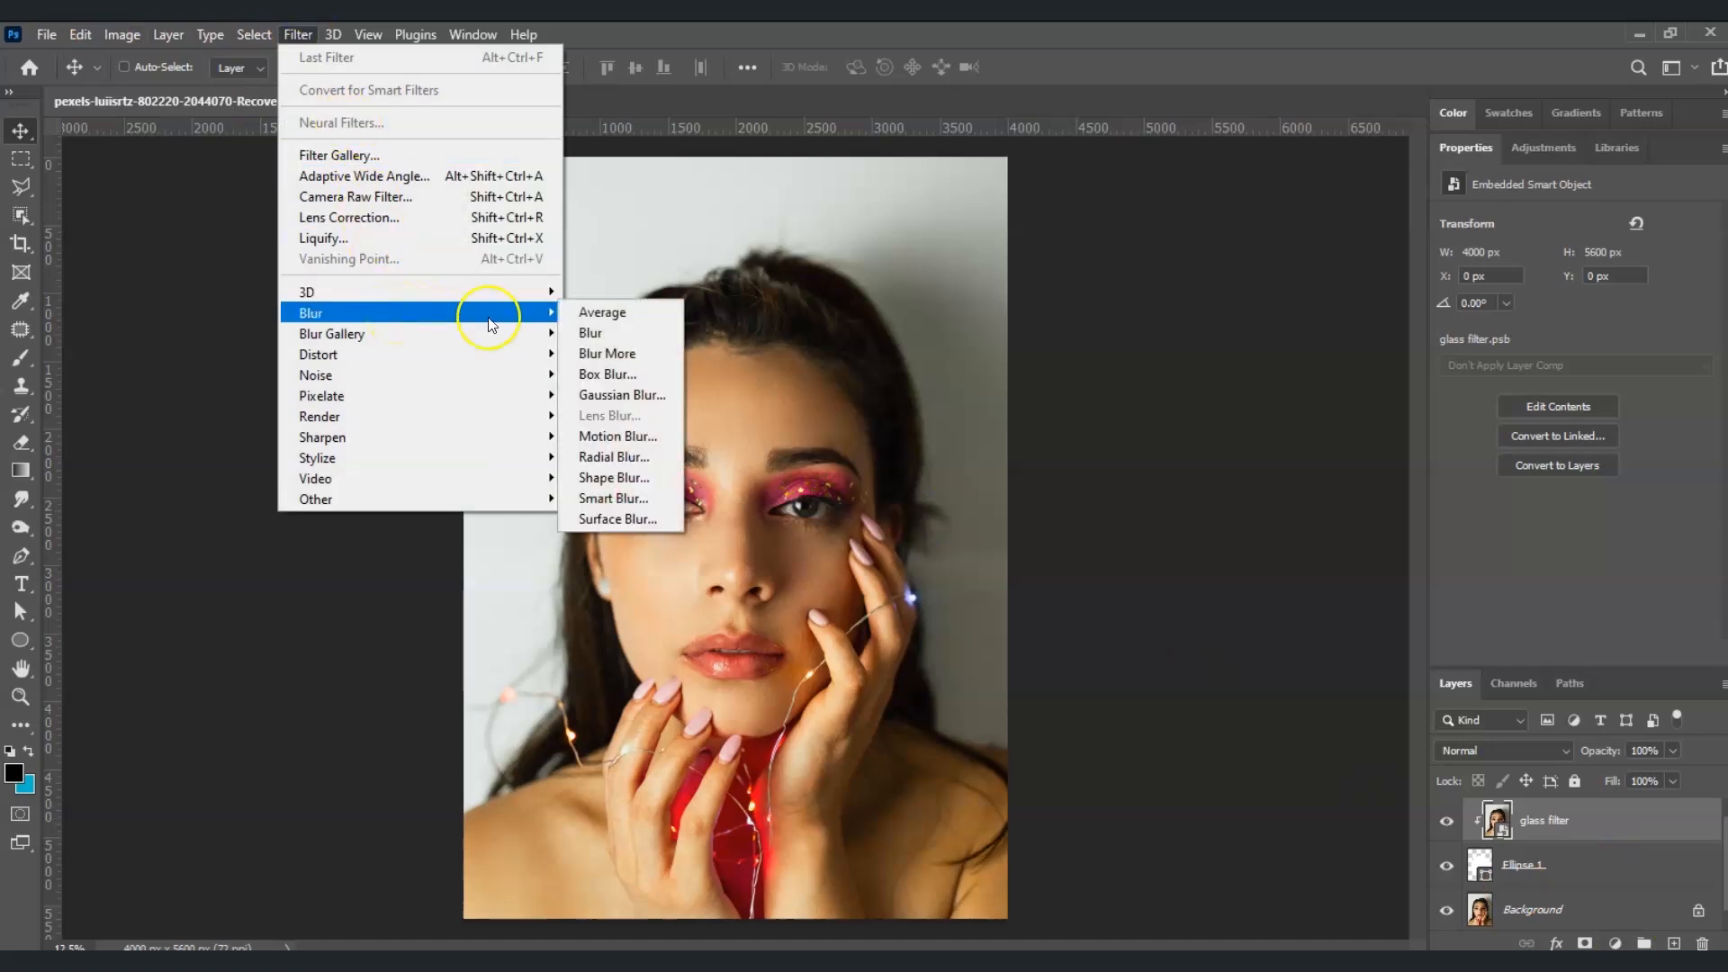
click(609, 395)
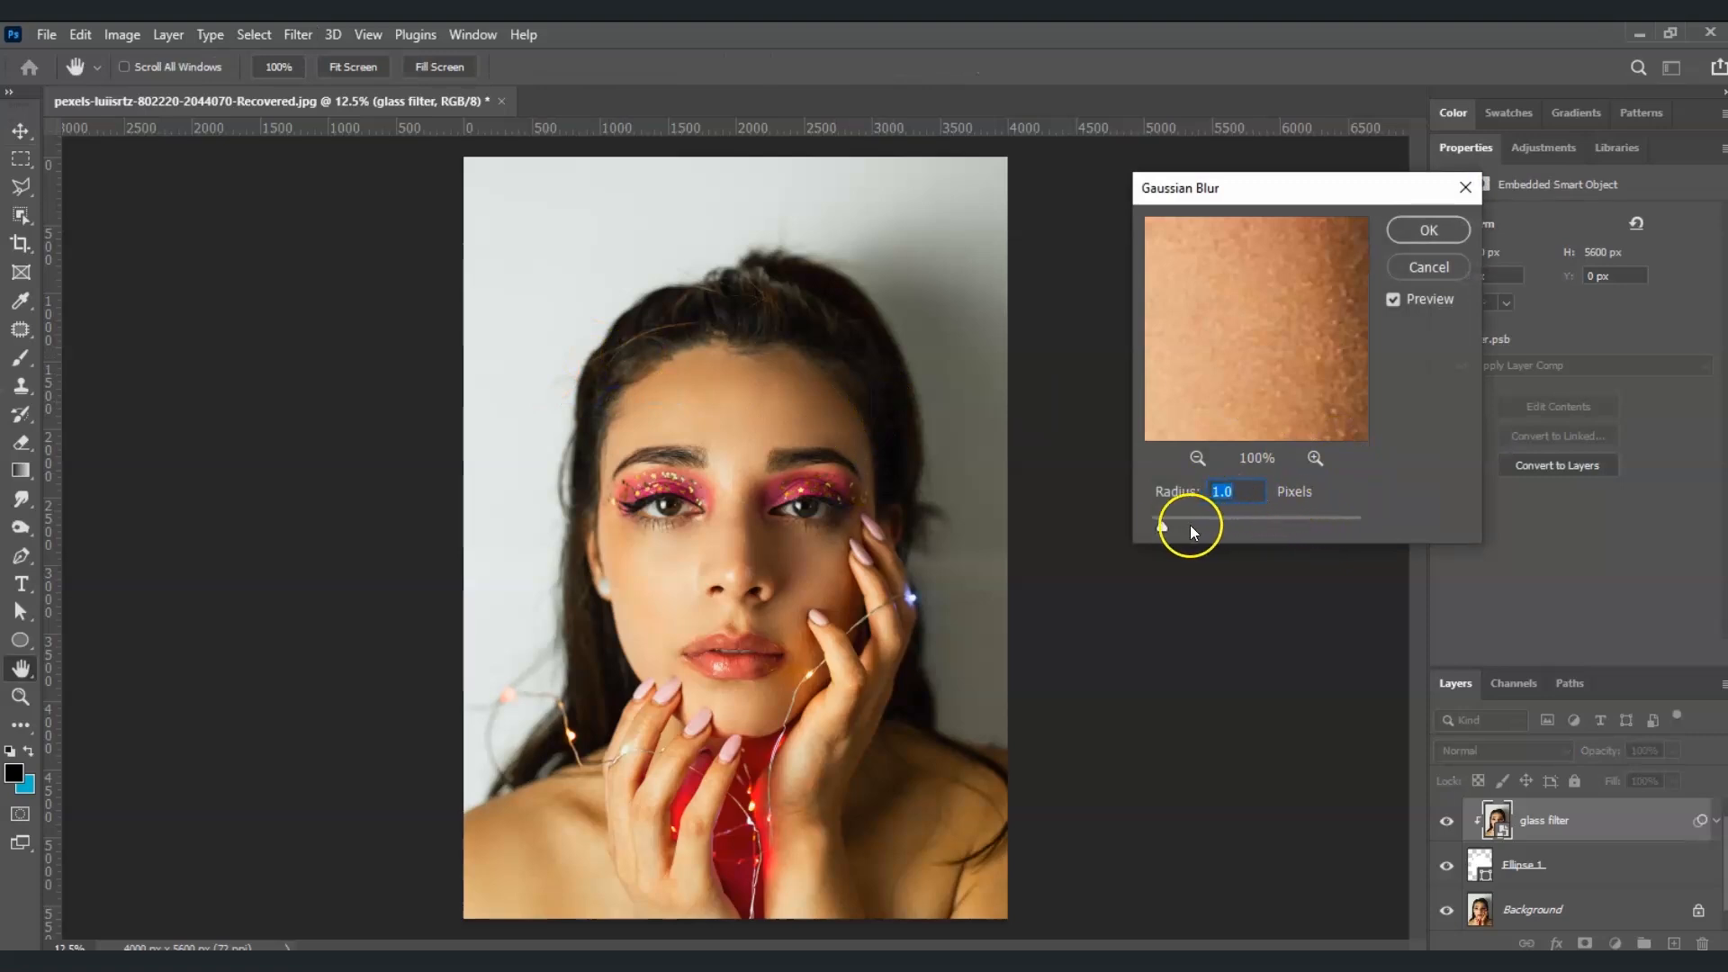
drag(1235, 526, 1254, 526)
text(20)
click(1429, 231)
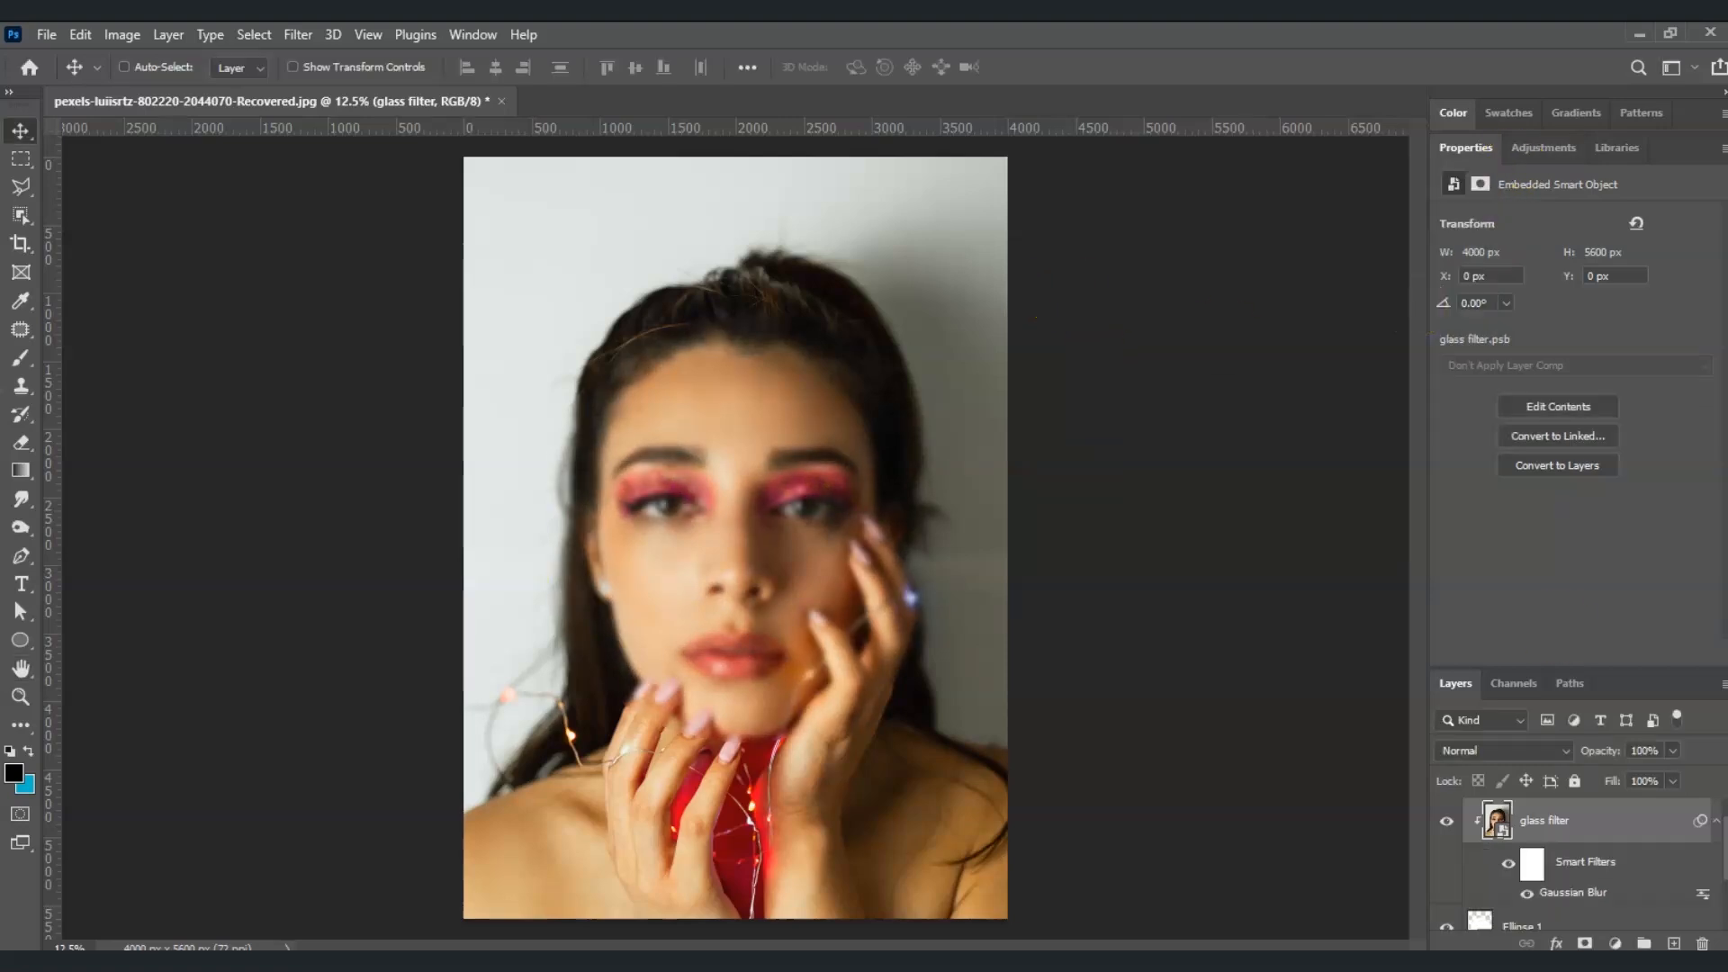
Apply the Add Noise filter to the glass filter layer with an amount of 2%
click(1572, 818)
click(303, 34)
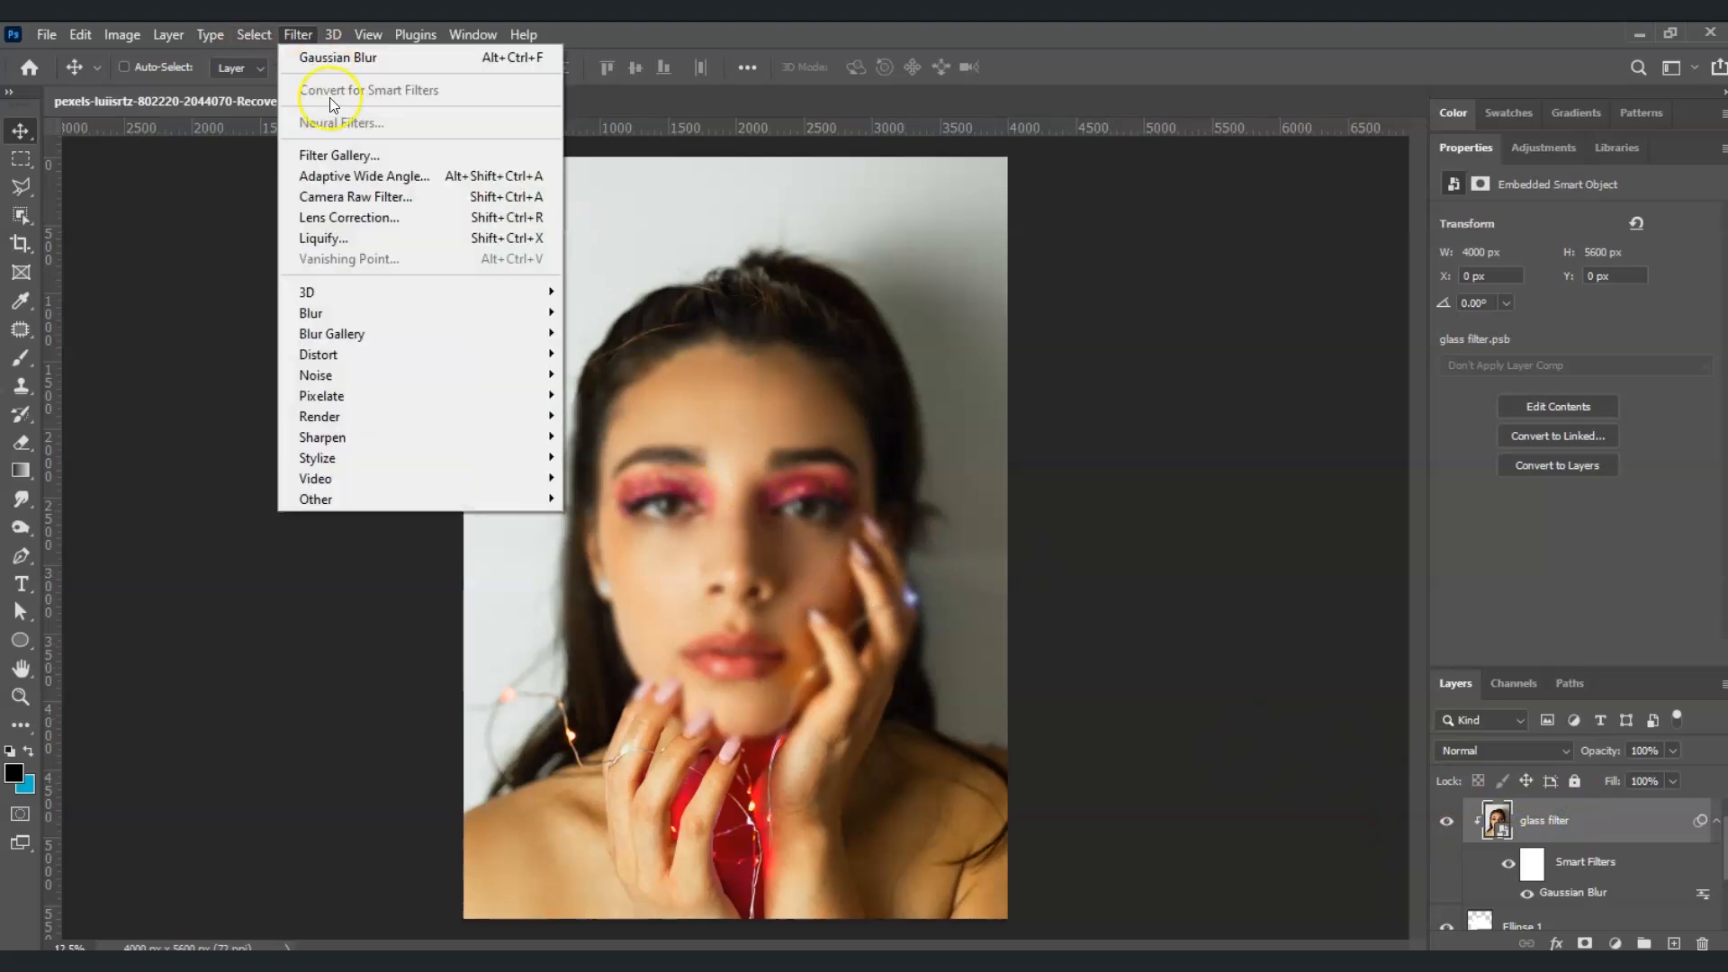
mouse_move(424, 372)
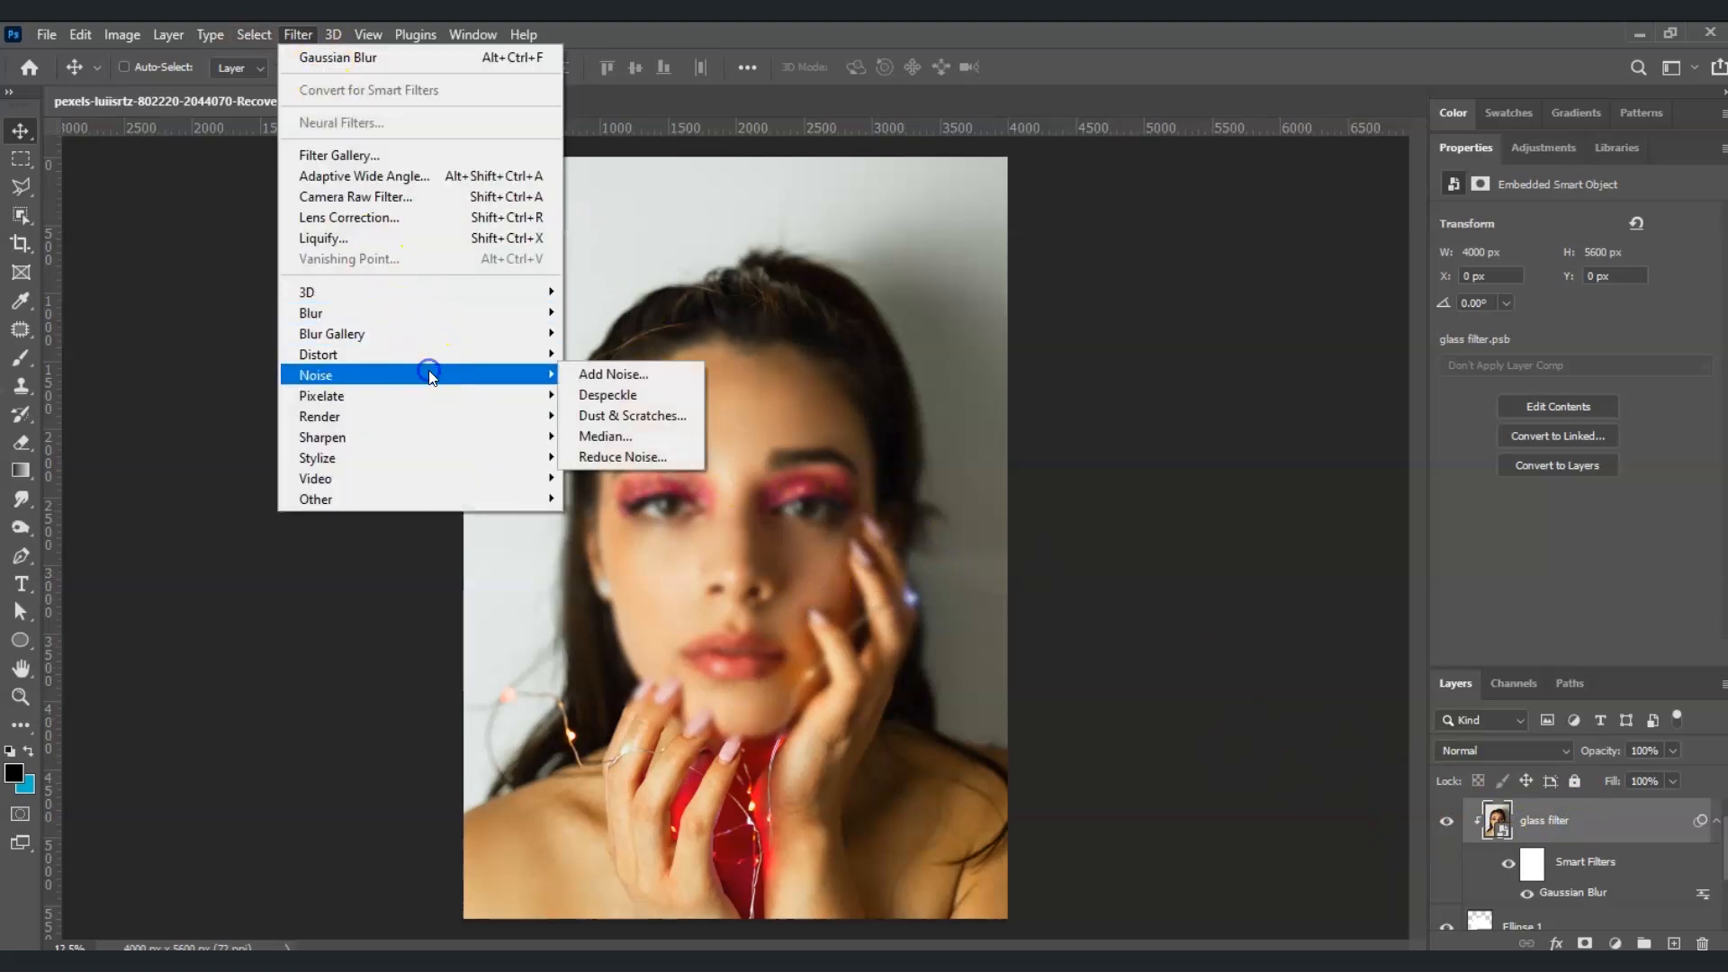
click(661, 365)
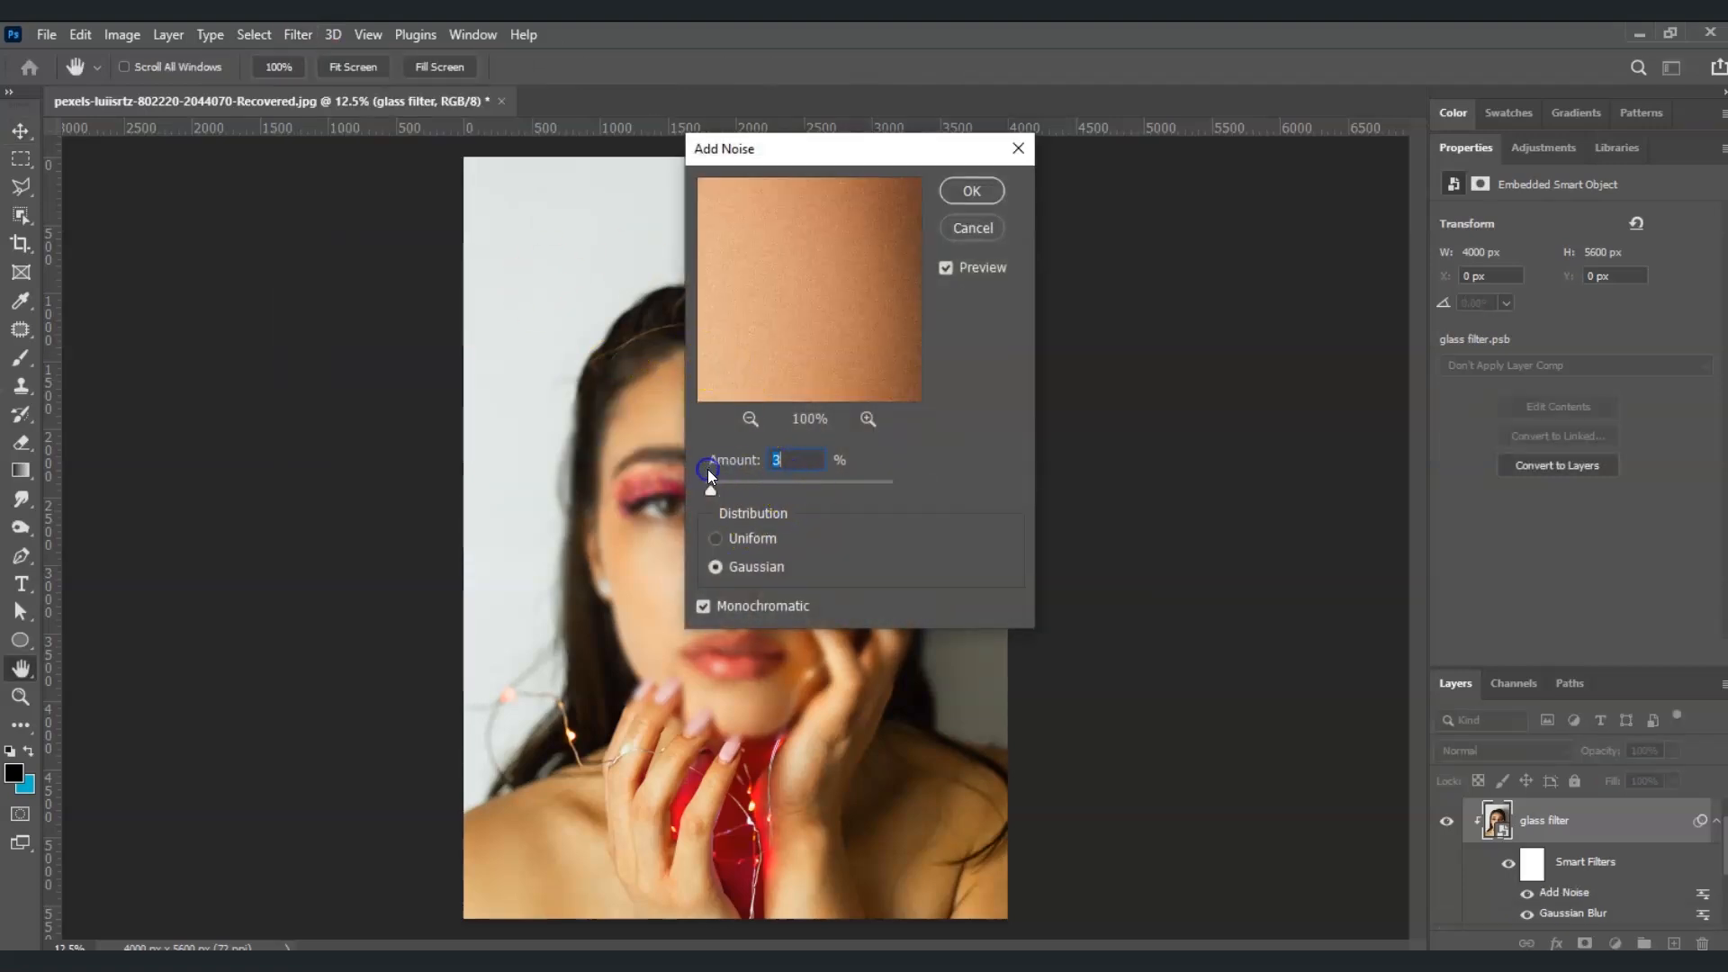
click(774, 504)
text(2)
click(977, 193)
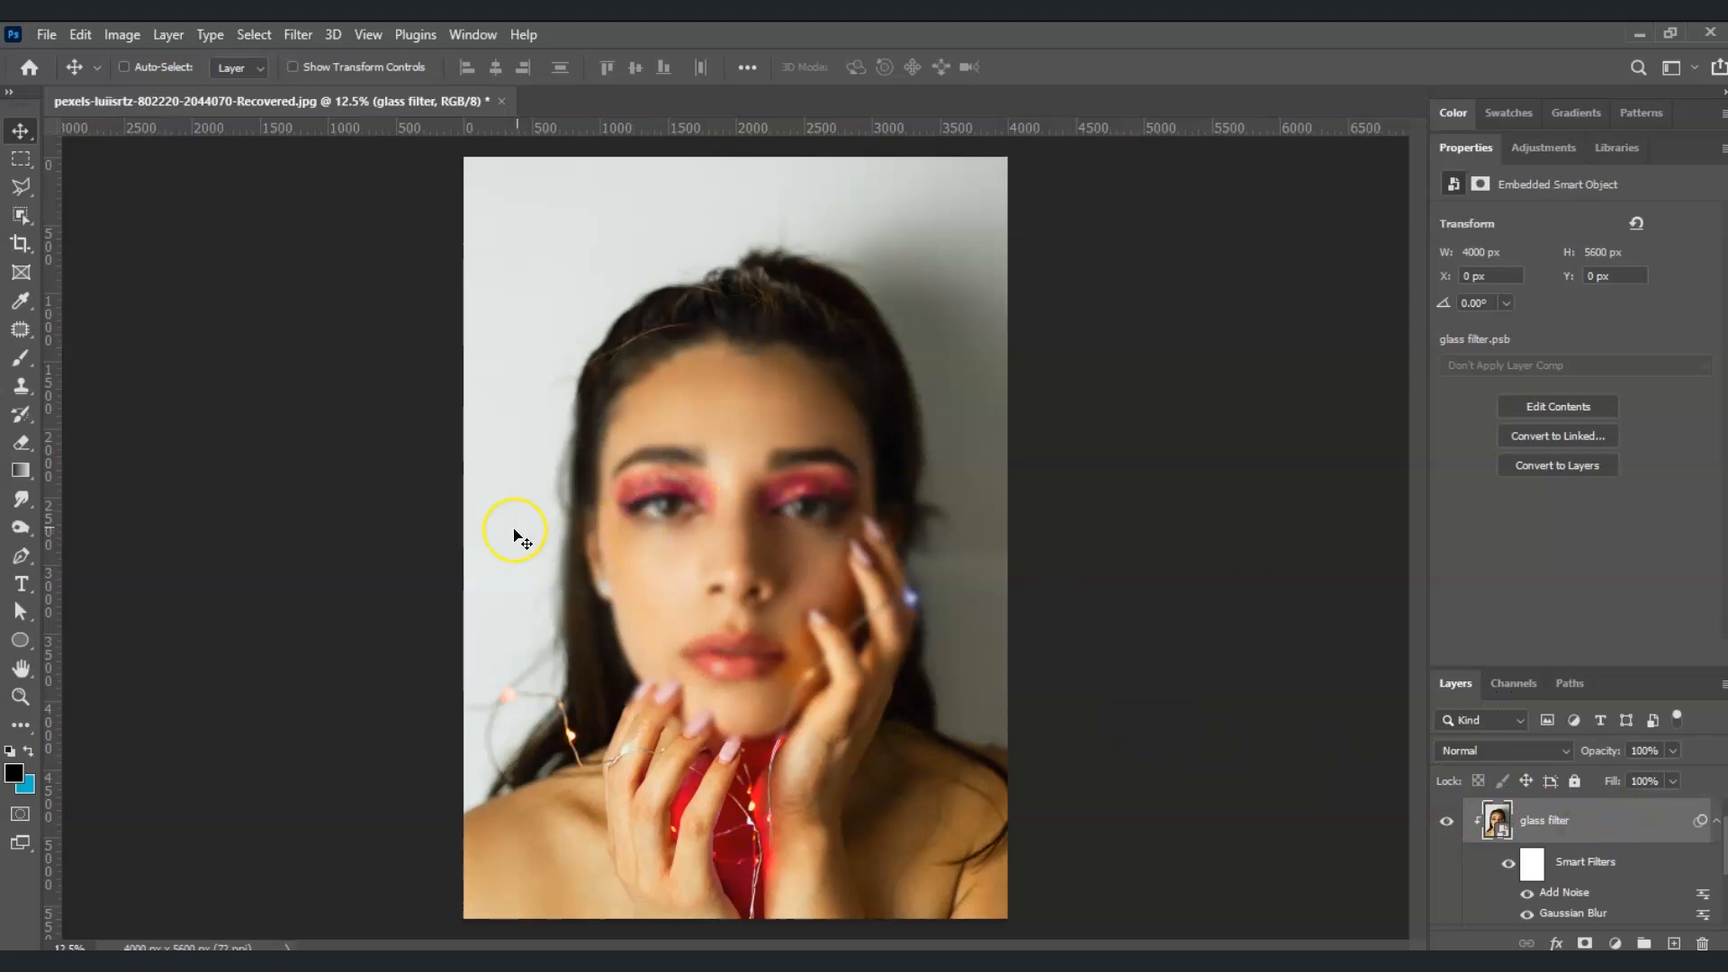
Open the Filter Gallery for the glass filter layer and choose the Glass effect from the Distort group
click(295, 33)
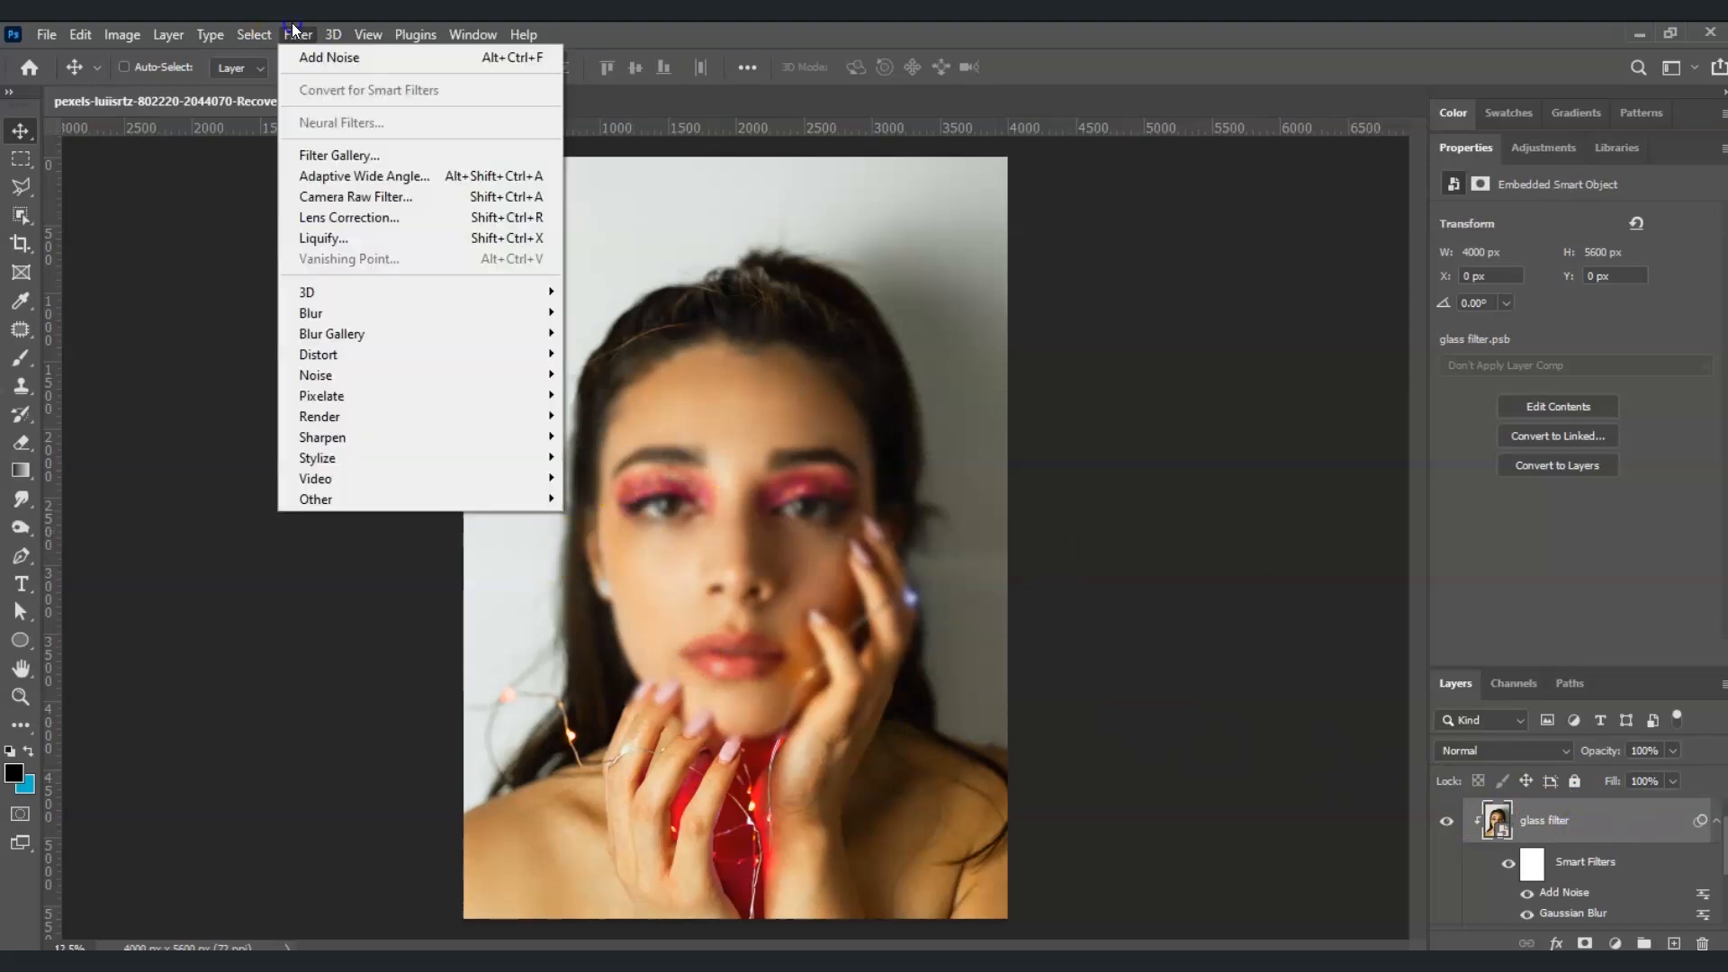
click(327, 154)
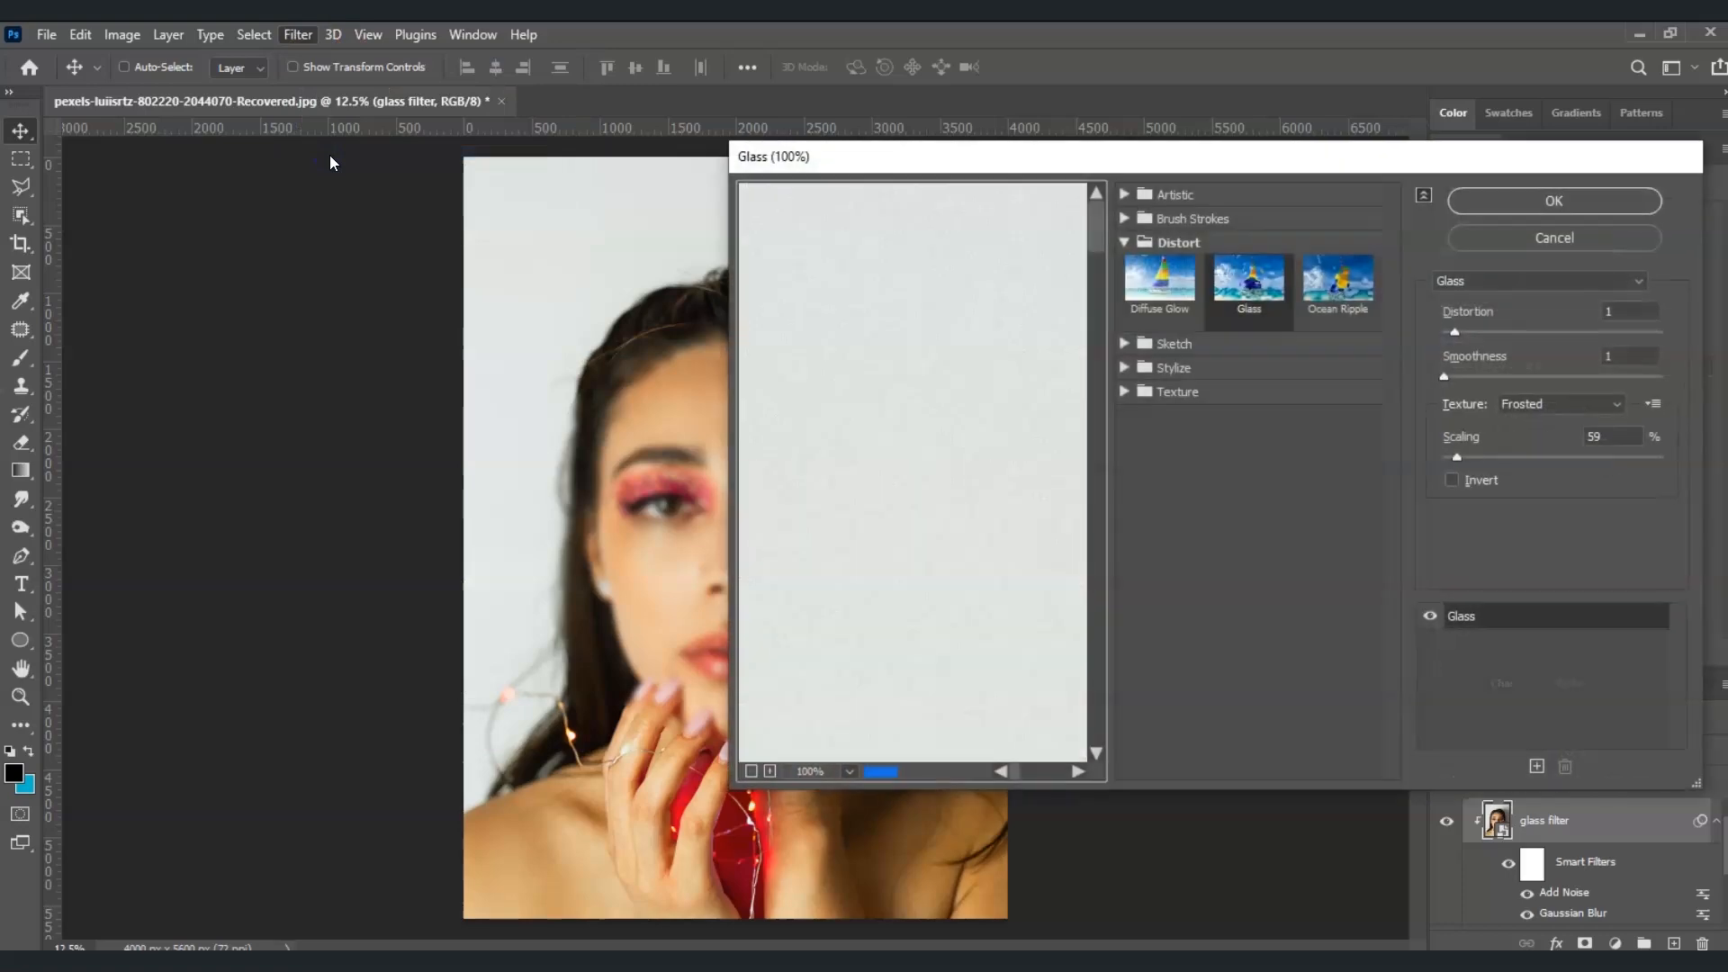
click(1069, 247)
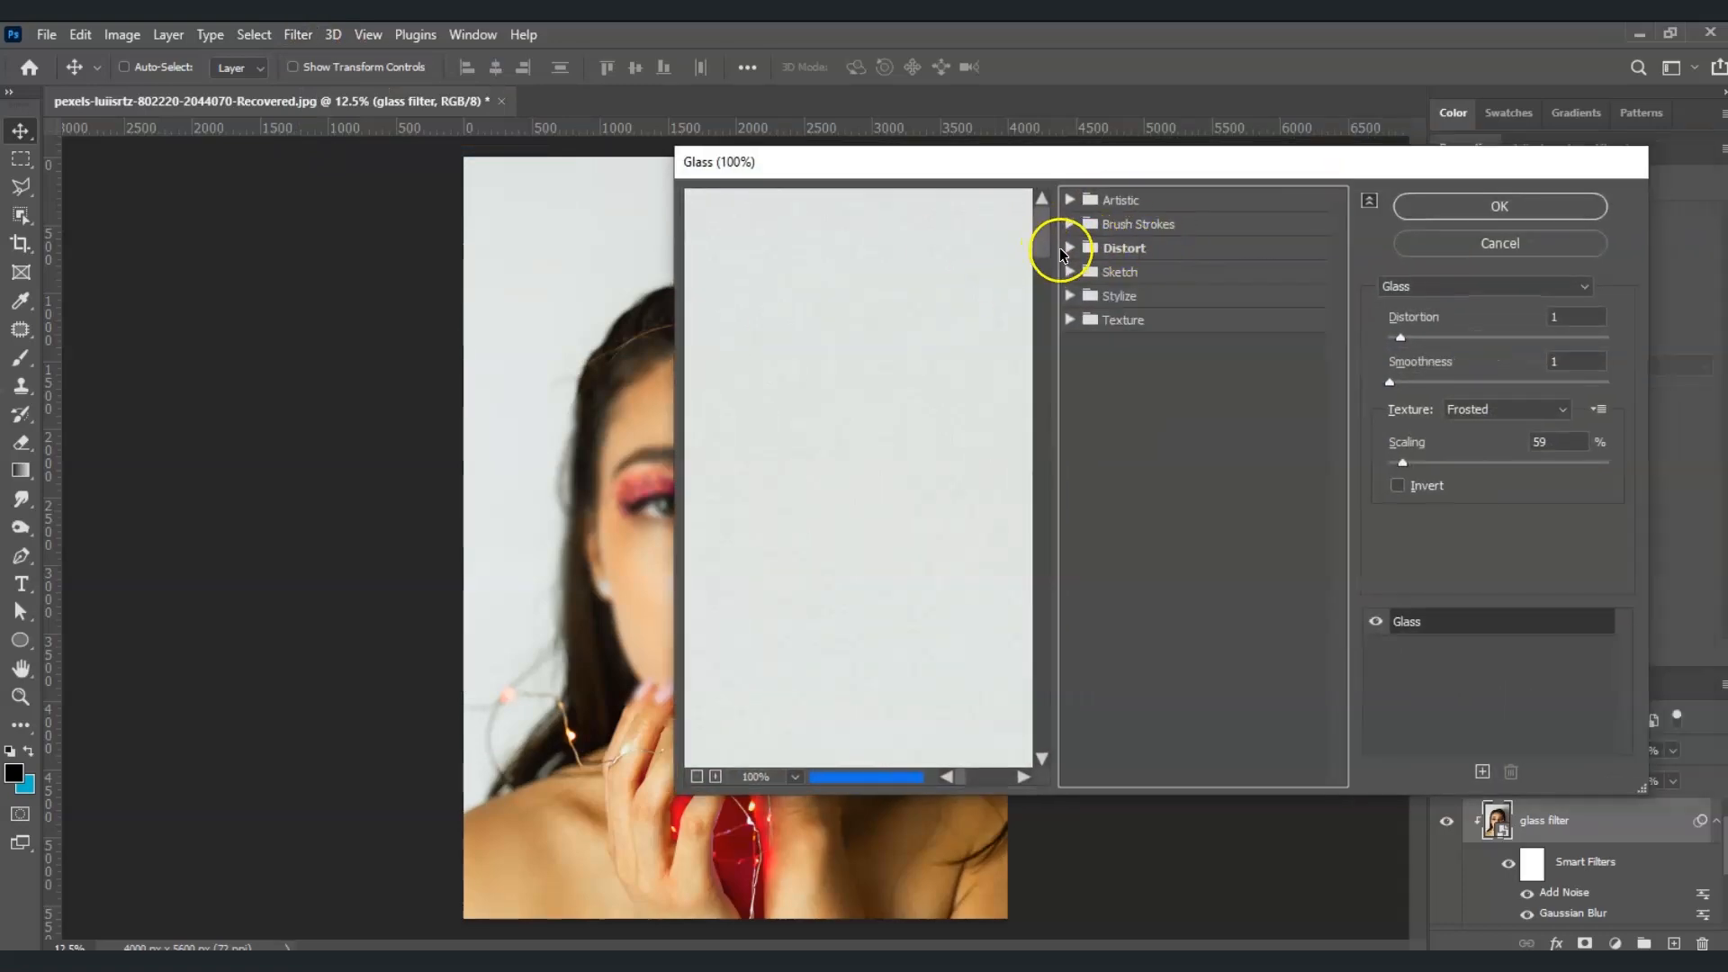
click(1070, 247)
drag(1305, 160, 1295, 221)
click(1215, 302)
click(1541, 329)
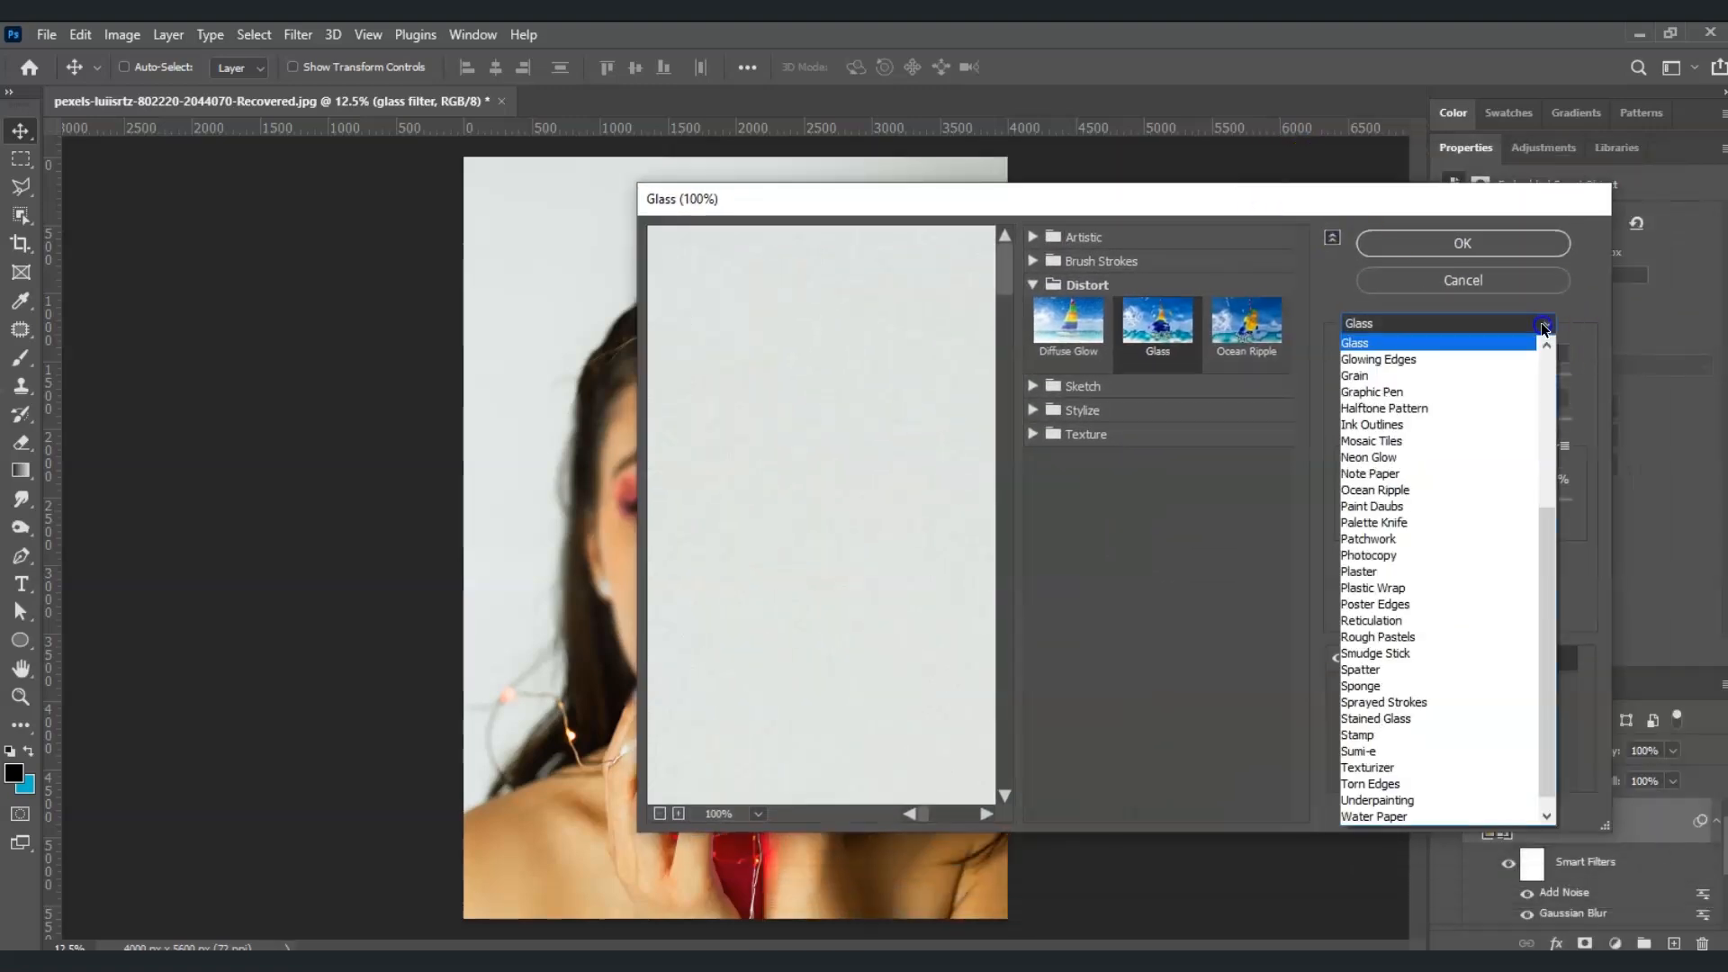
click(1451, 346)
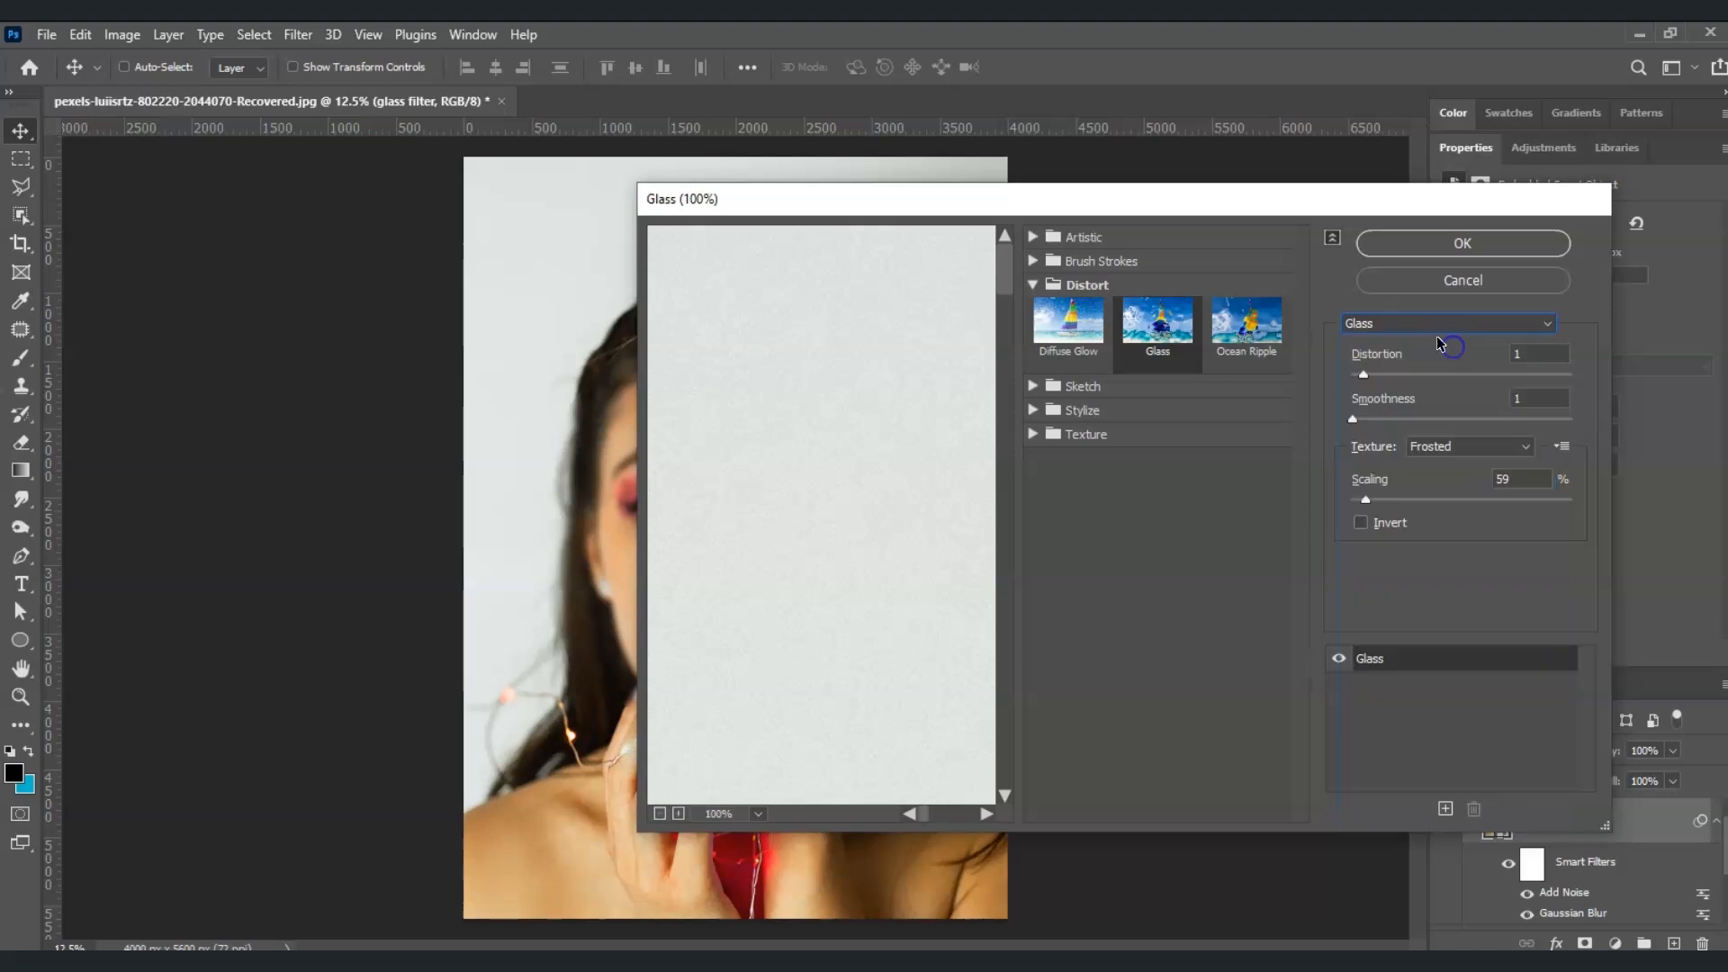
Set the Glass filter's distortion to 2, keep smoothness at 1 with the Frosted texture, and apply it to the glass filter layer
drag(1395, 205, 1467, 207)
click(1601, 355)
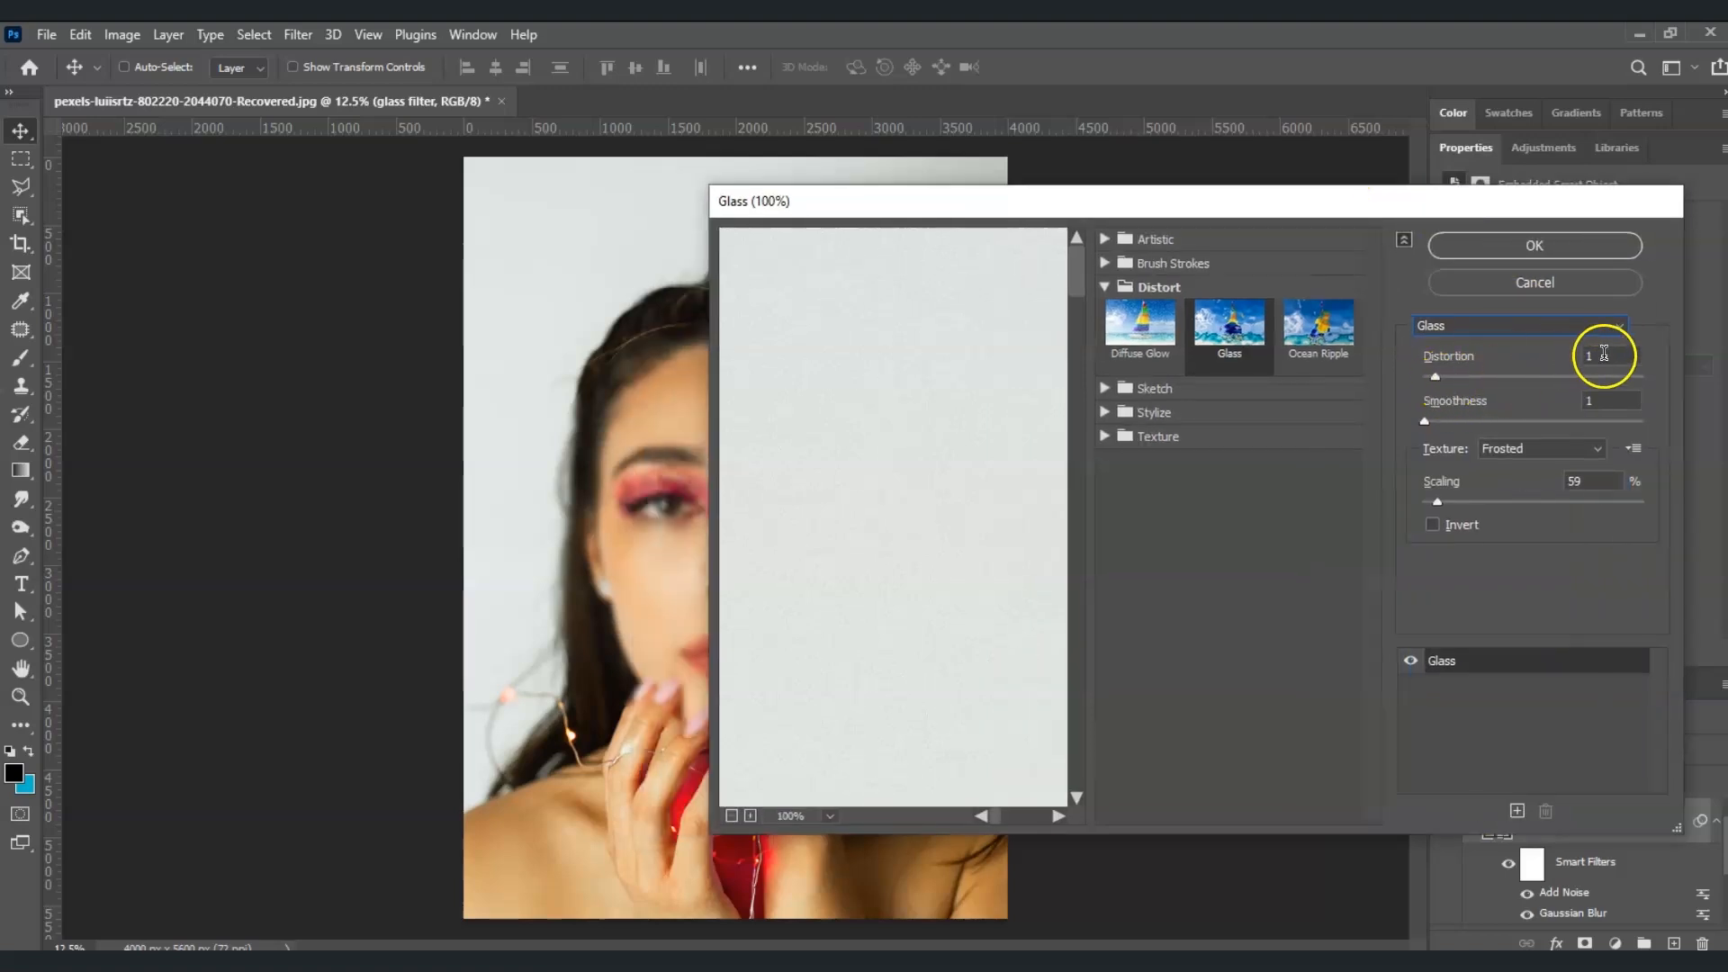
text(2)
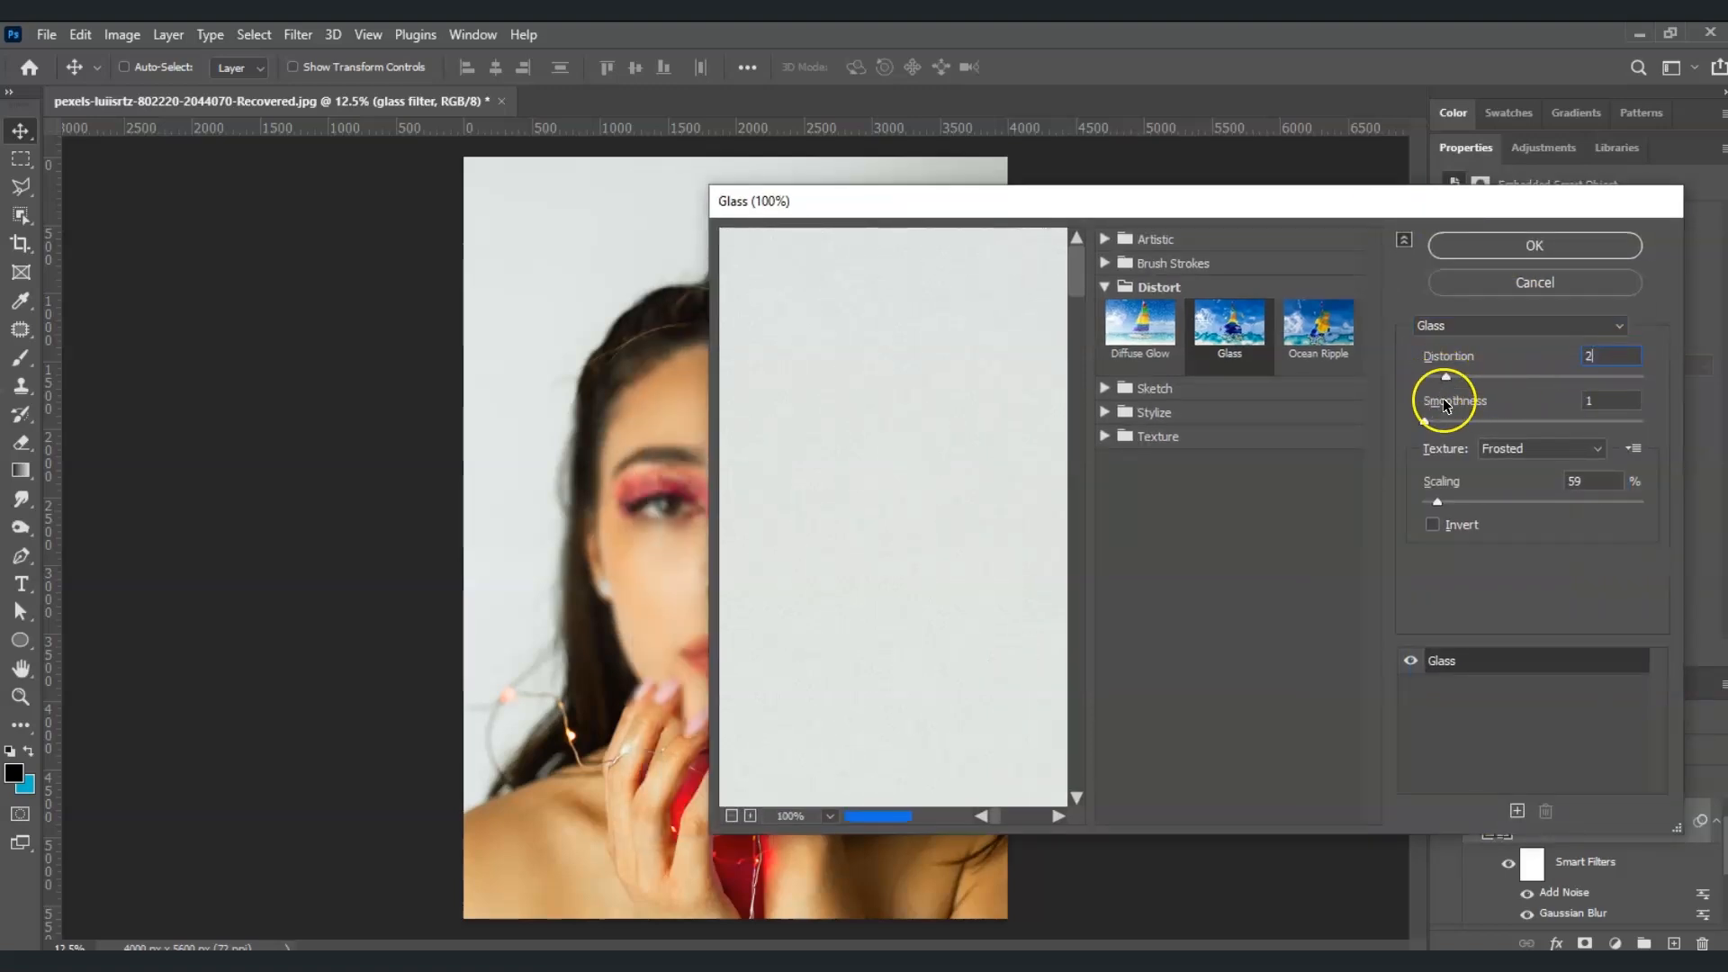
click(1516, 580)
click(1543, 454)
click(1580, 501)
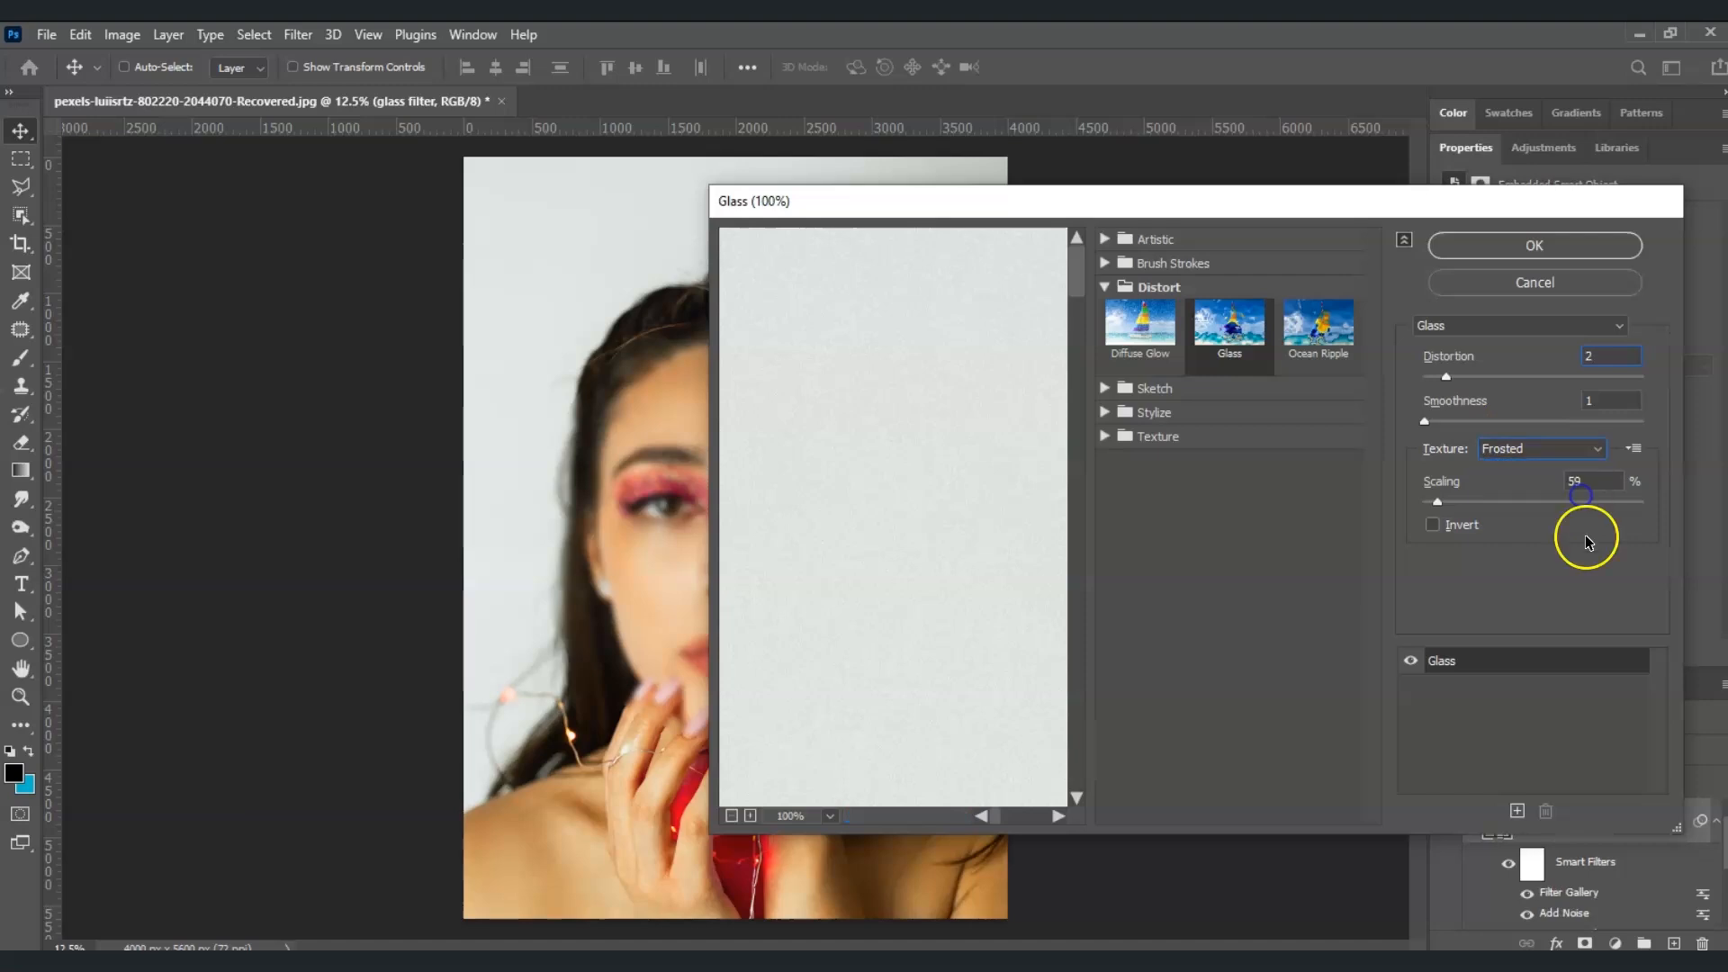
click(1534, 246)
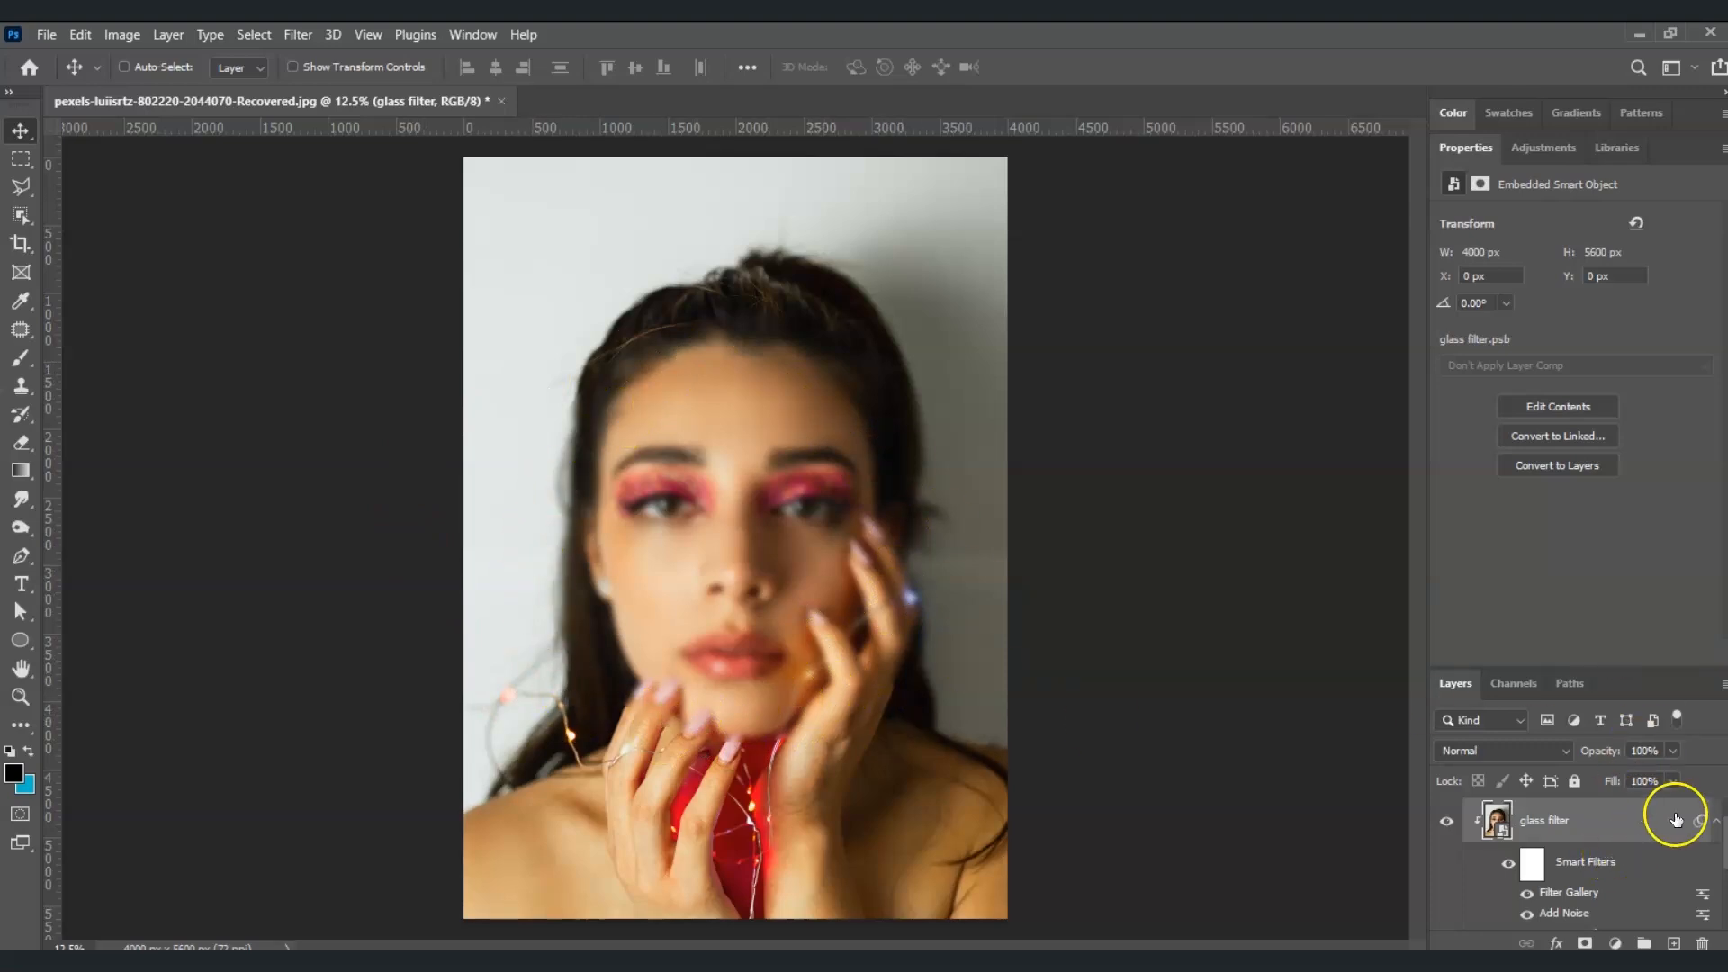
Add a Drop Shadow layer style to the Ellipse 1 layer and open its settings
scroll(1666, 817, down, 2)
click(1567, 870)
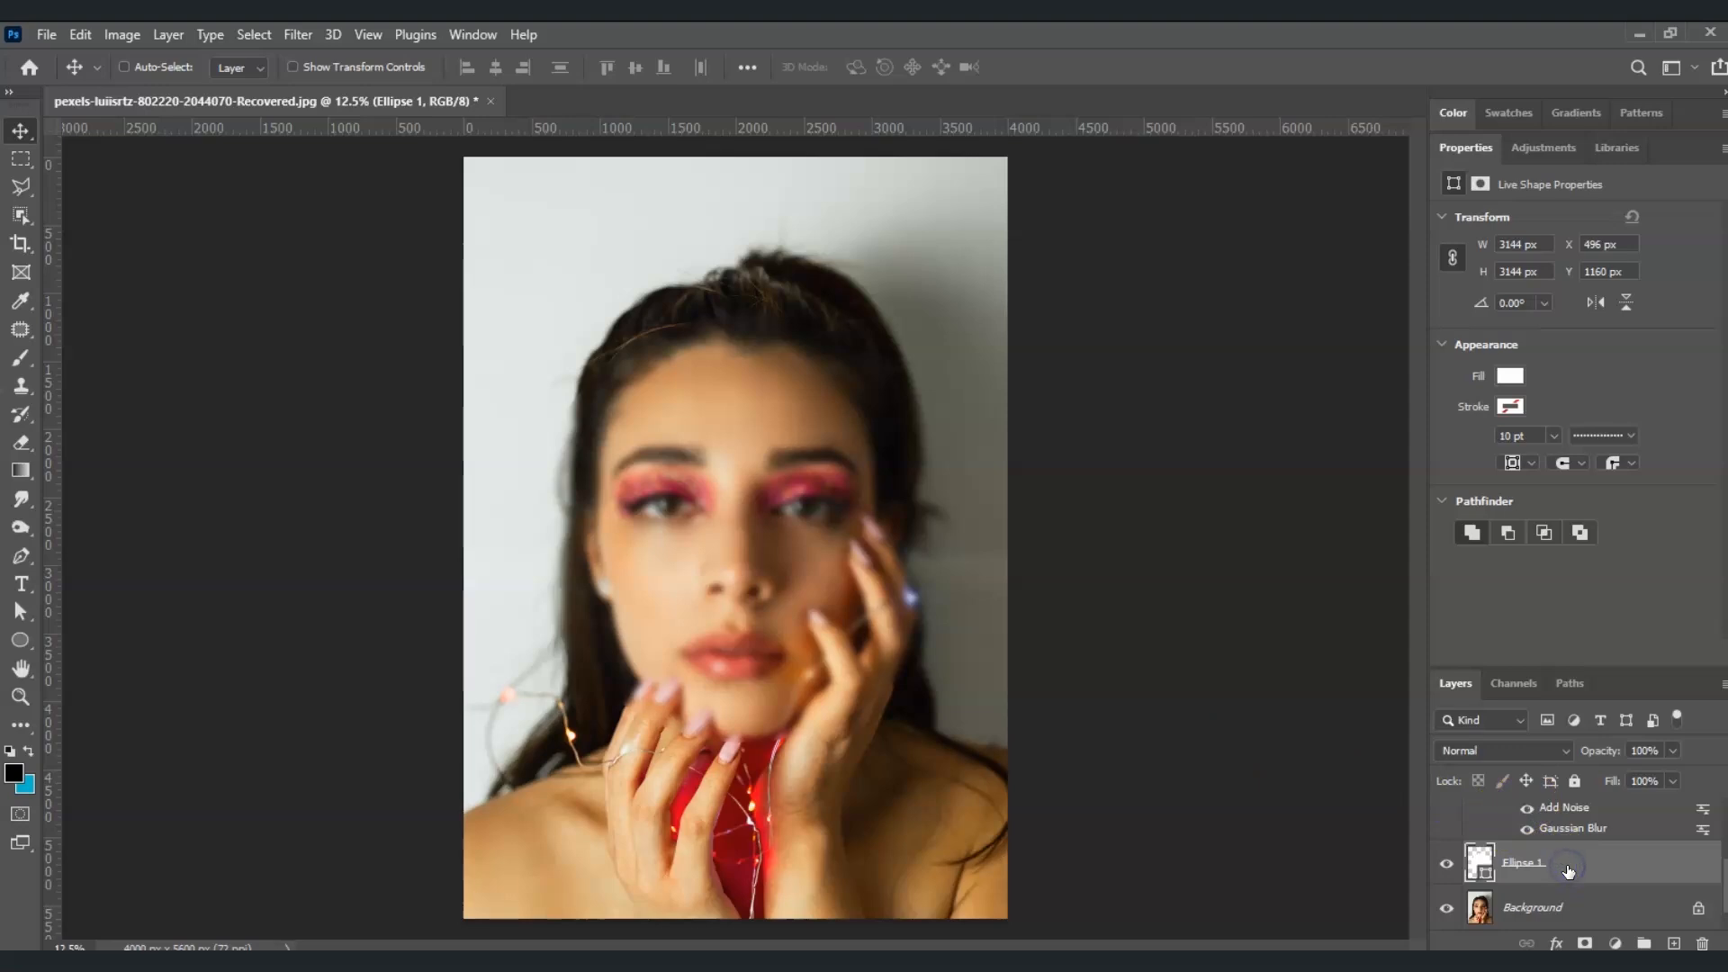
right_click(1568, 866)
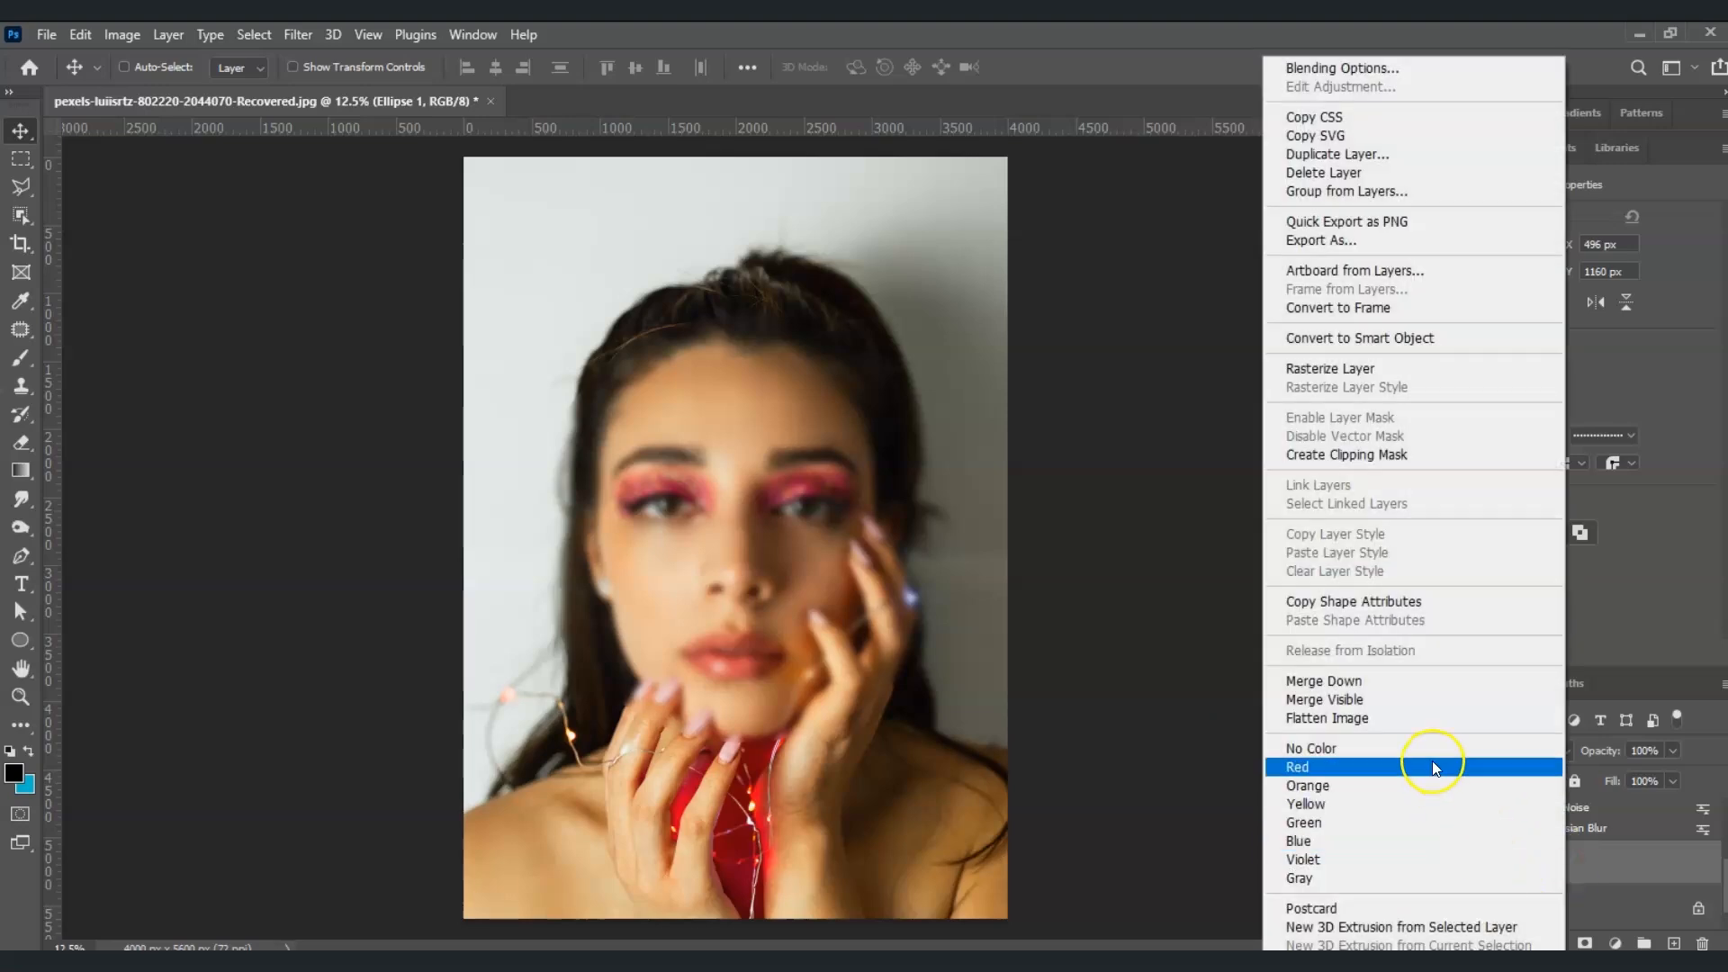
click(1371, 68)
drag(1137, 221, 1126, 165)
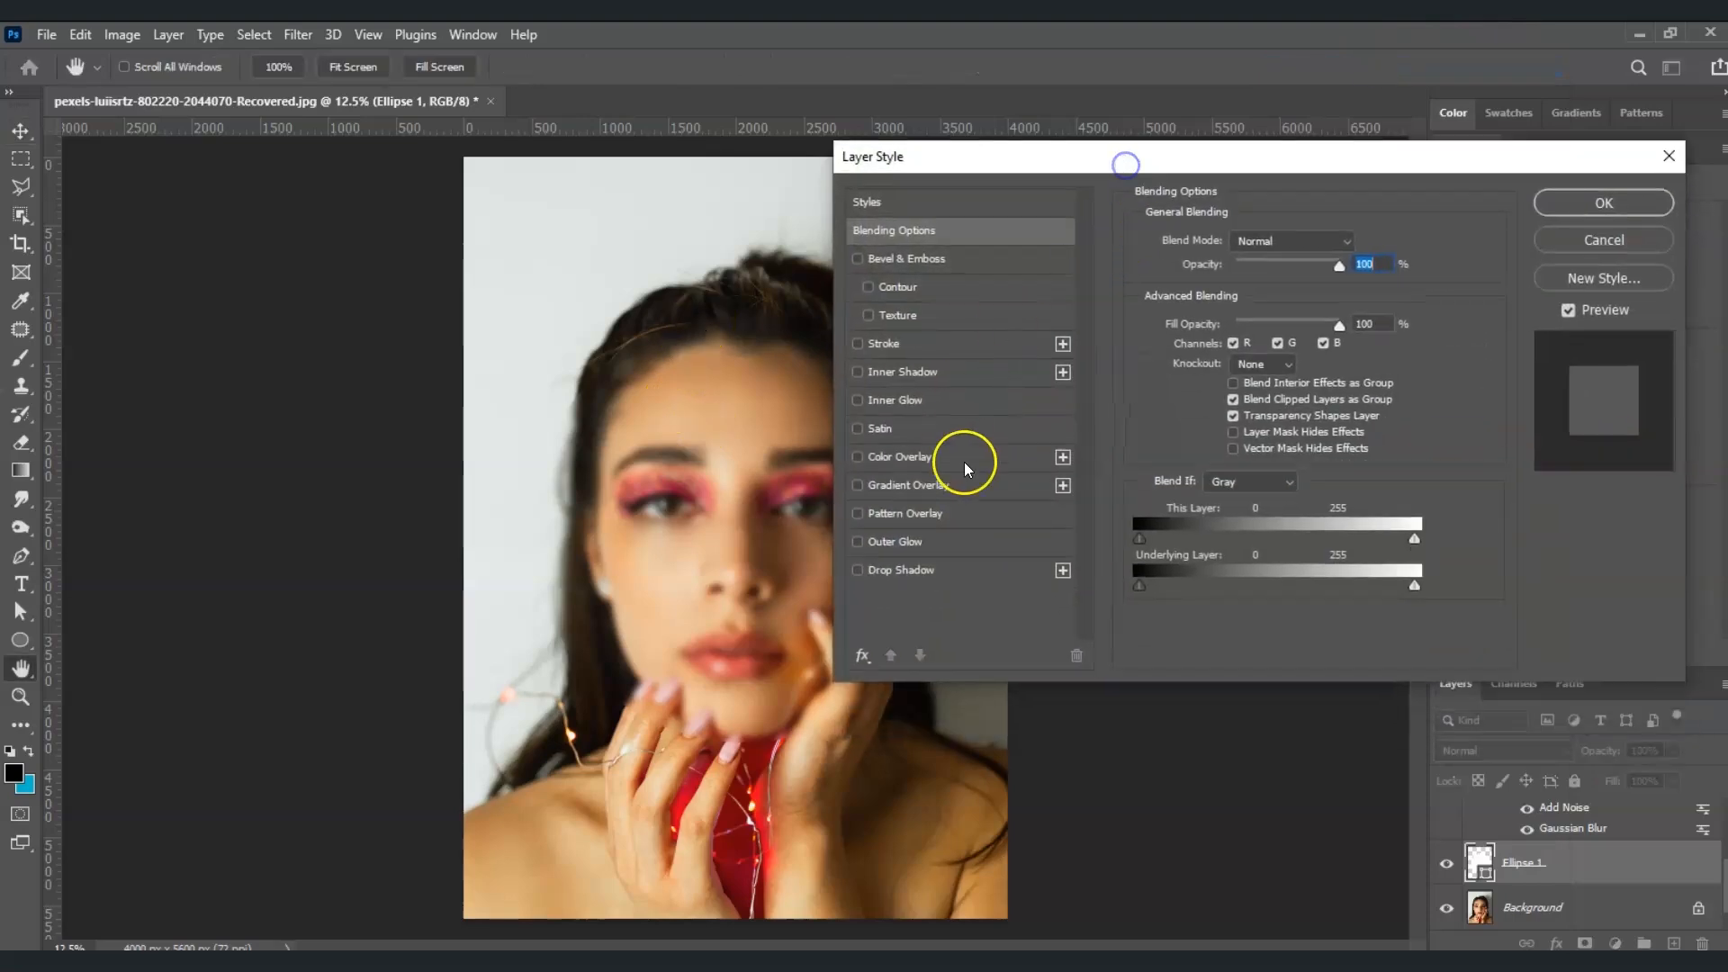
click(862, 572)
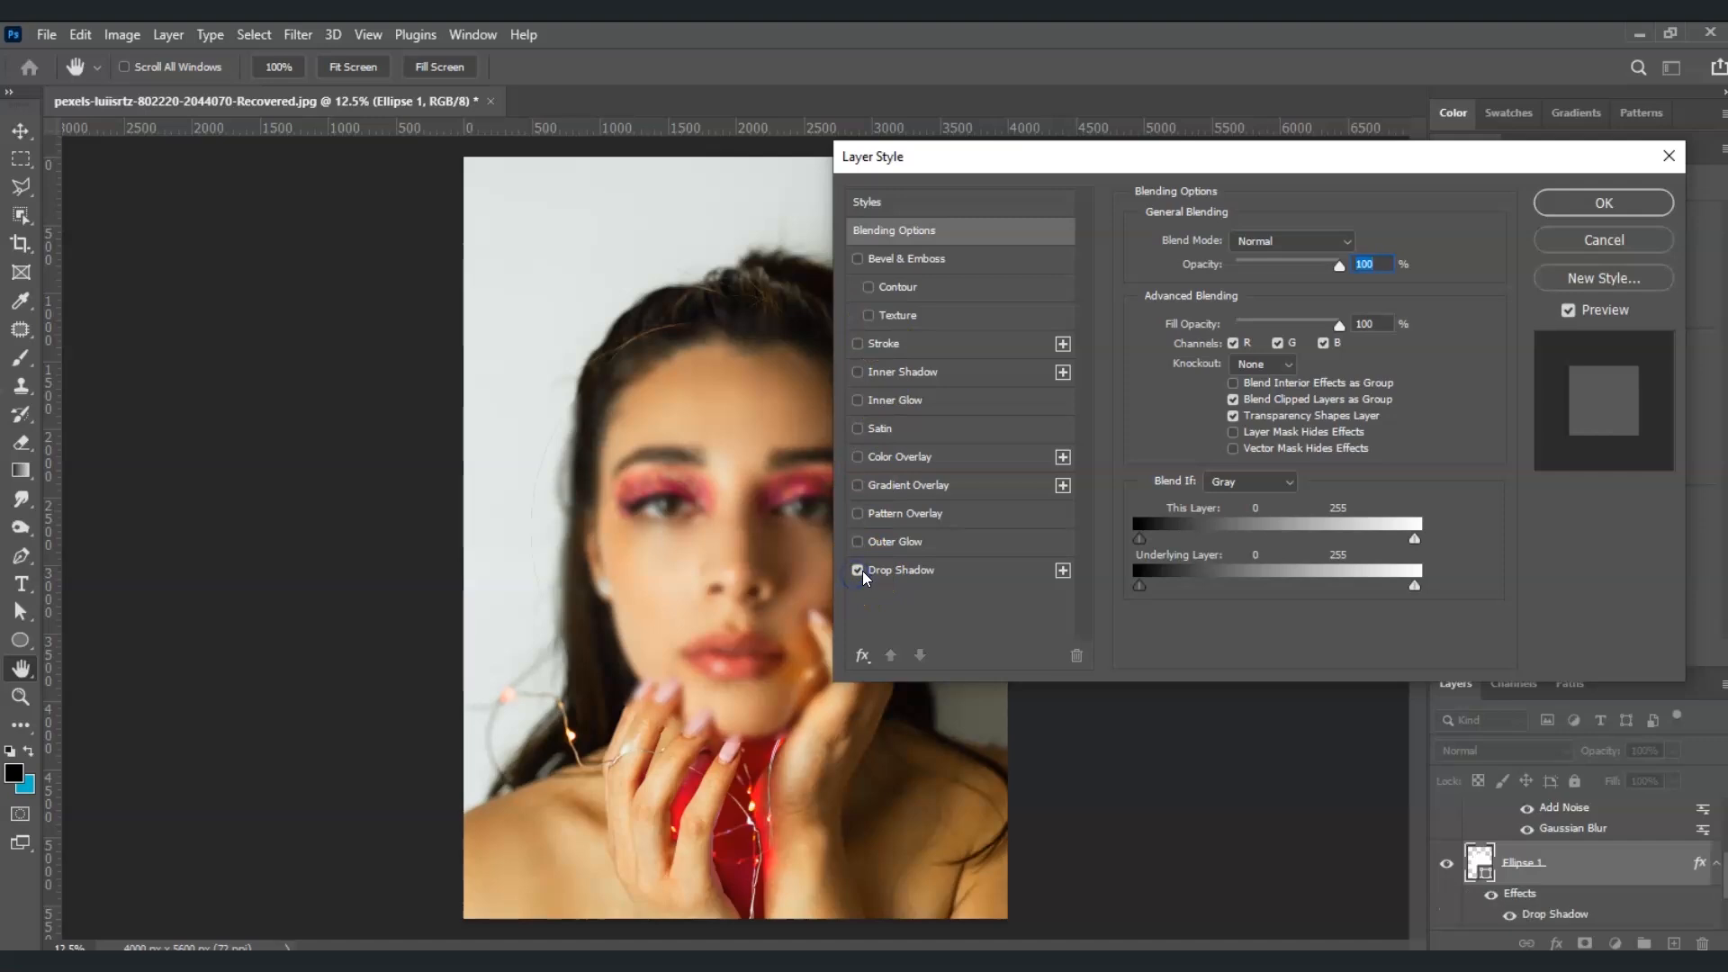
click(923, 580)
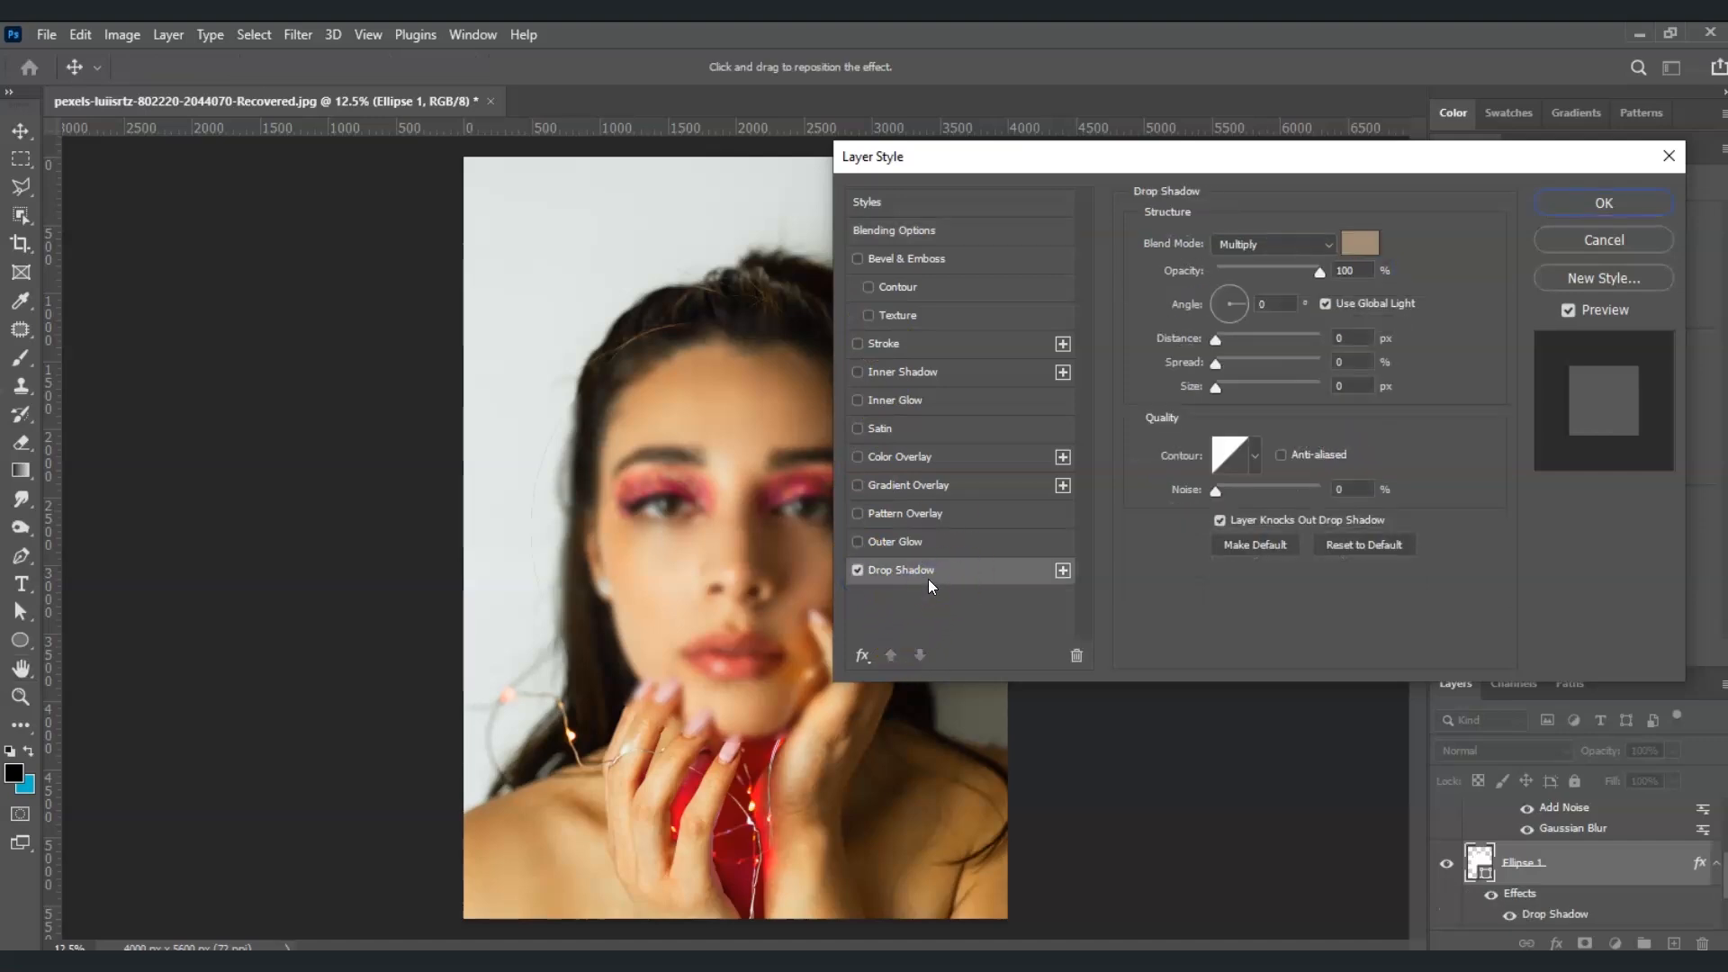
Change the drop shadow color to near-black and set its opacity to 50%
click(1368, 249)
drag(1260, 351, 1165, 420)
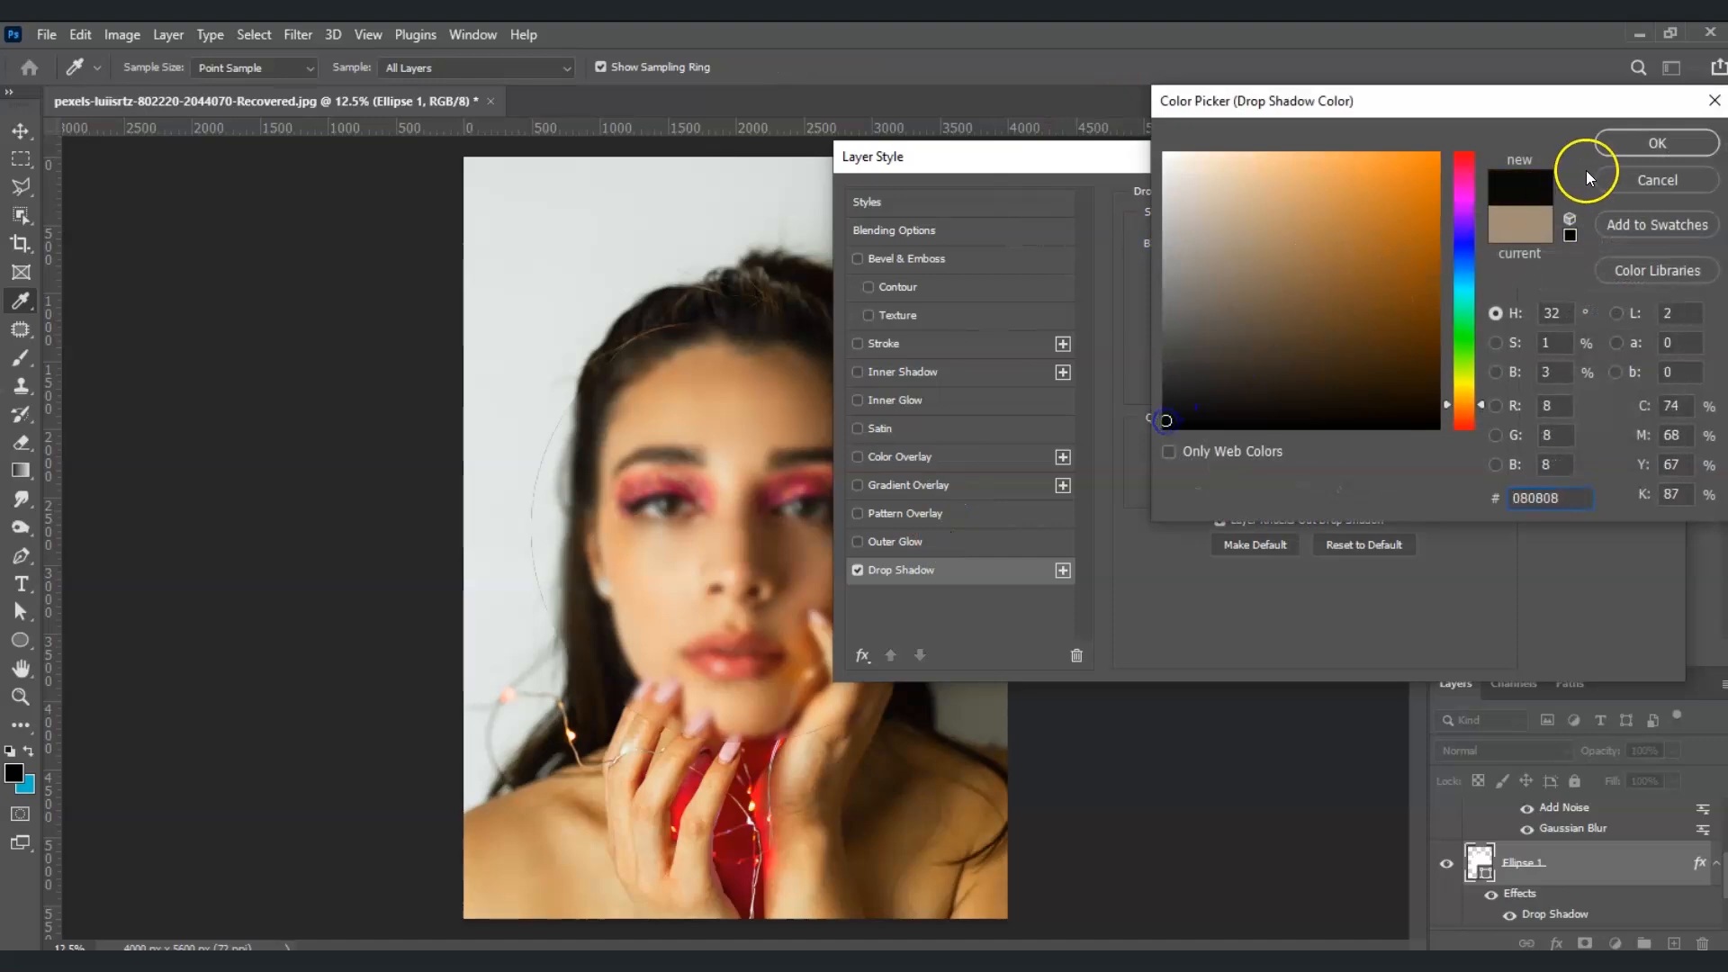
click(1654, 143)
click(1345, 272)
text(50)
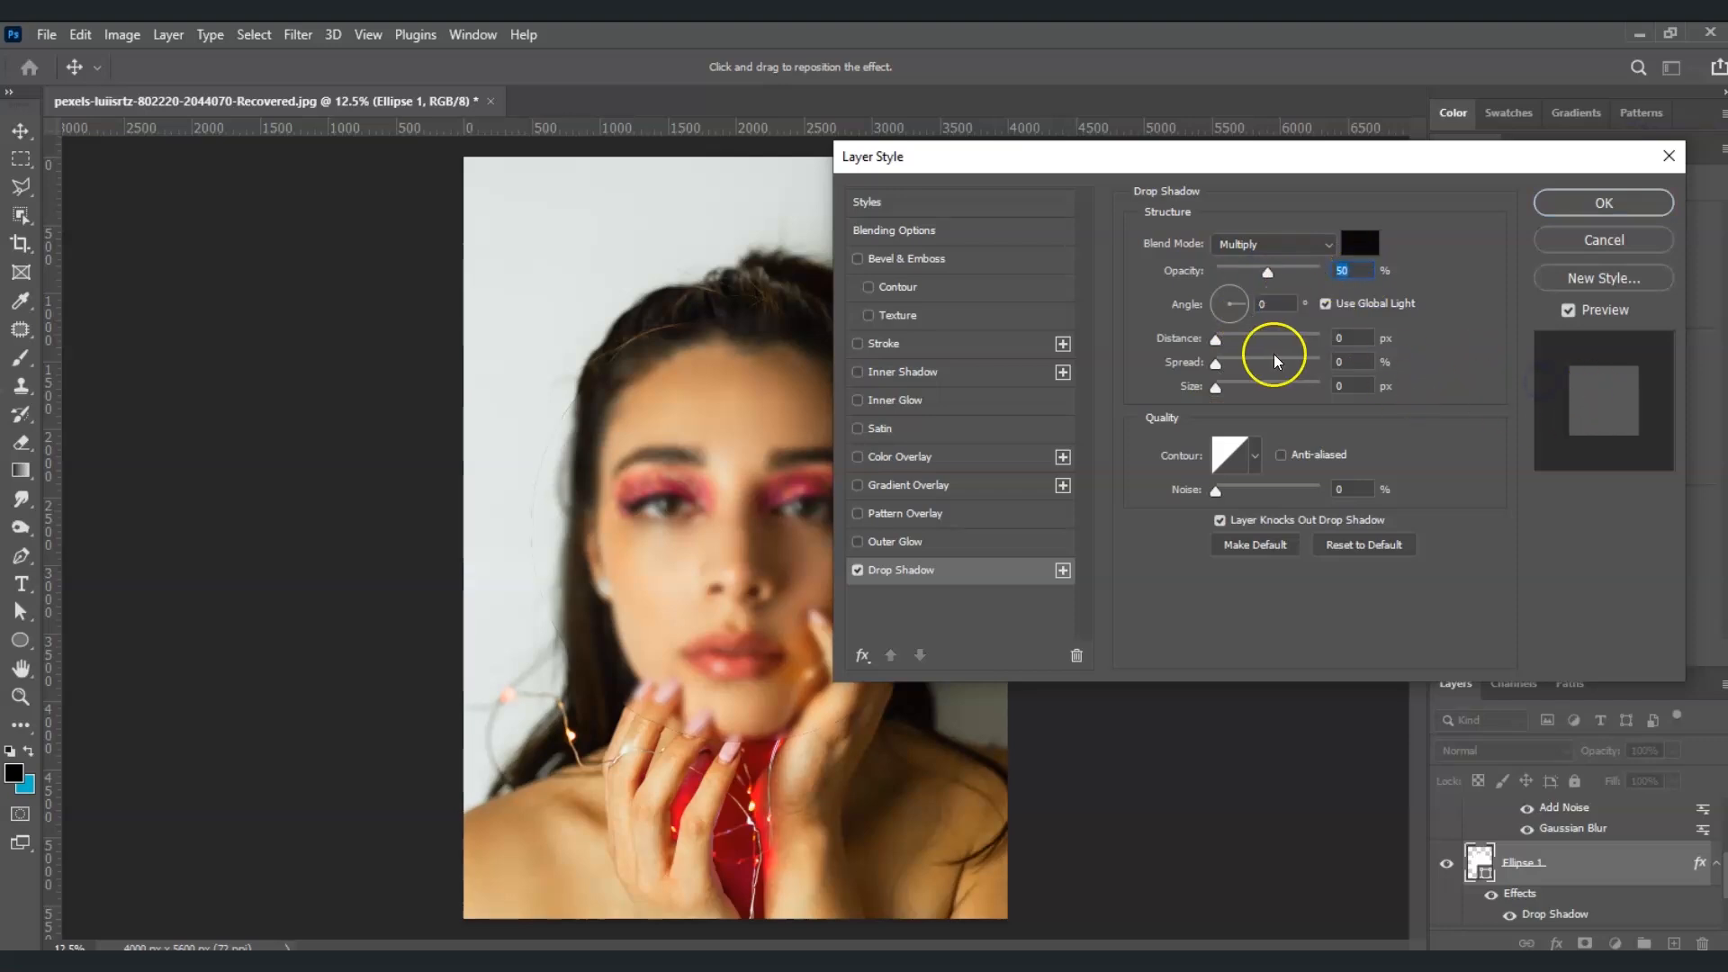
Set the drop shadow's distance to 19 px and size to 65 px at a 0° angle, and apply the layer style
click(1214, 341)
drag(1214, 343, 1249, 385)
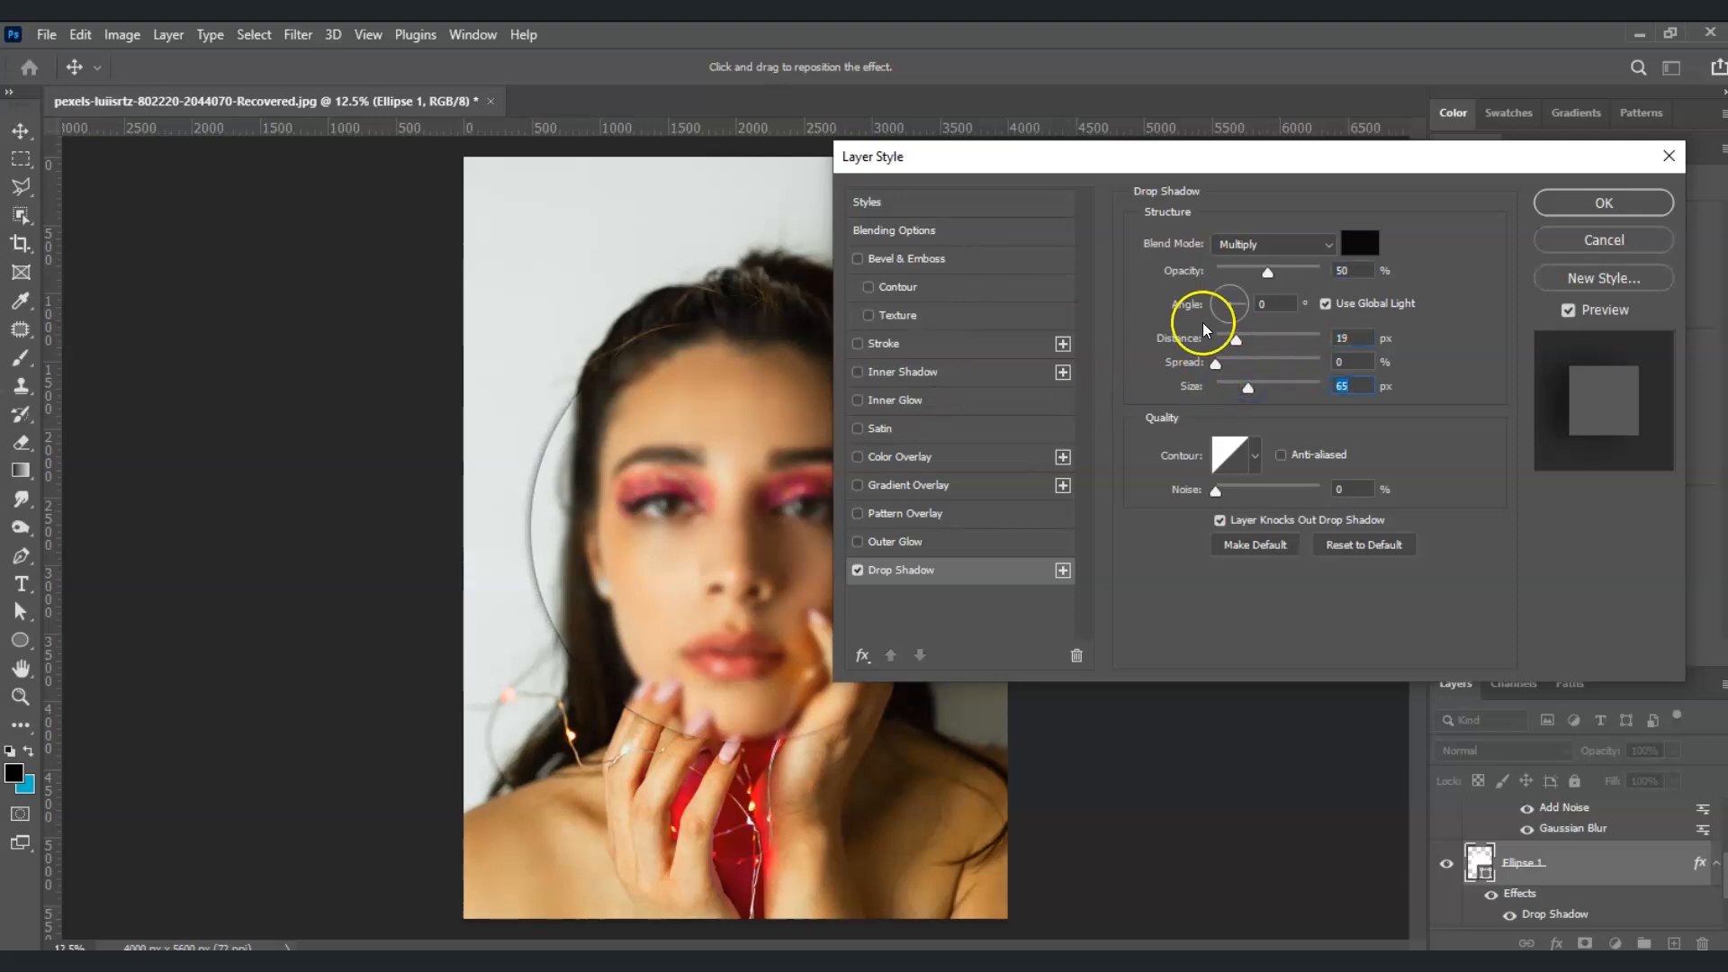
drag(1154, 163, 1211, 225)
click(1295, 370)
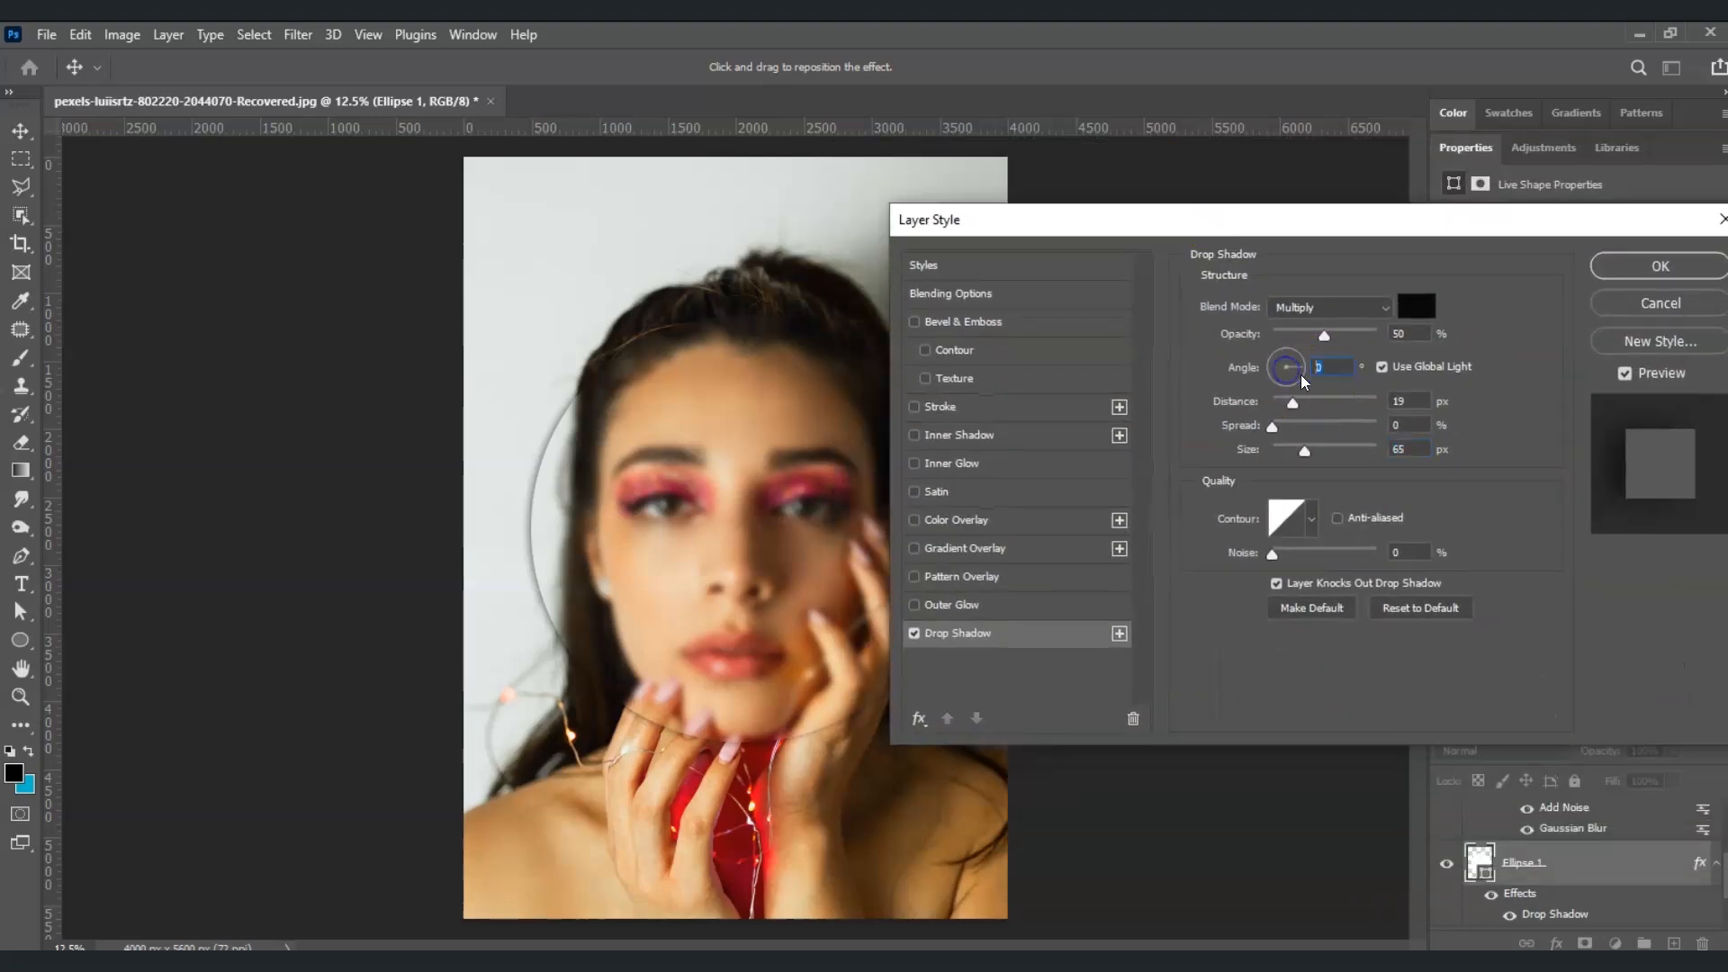
key(Return)
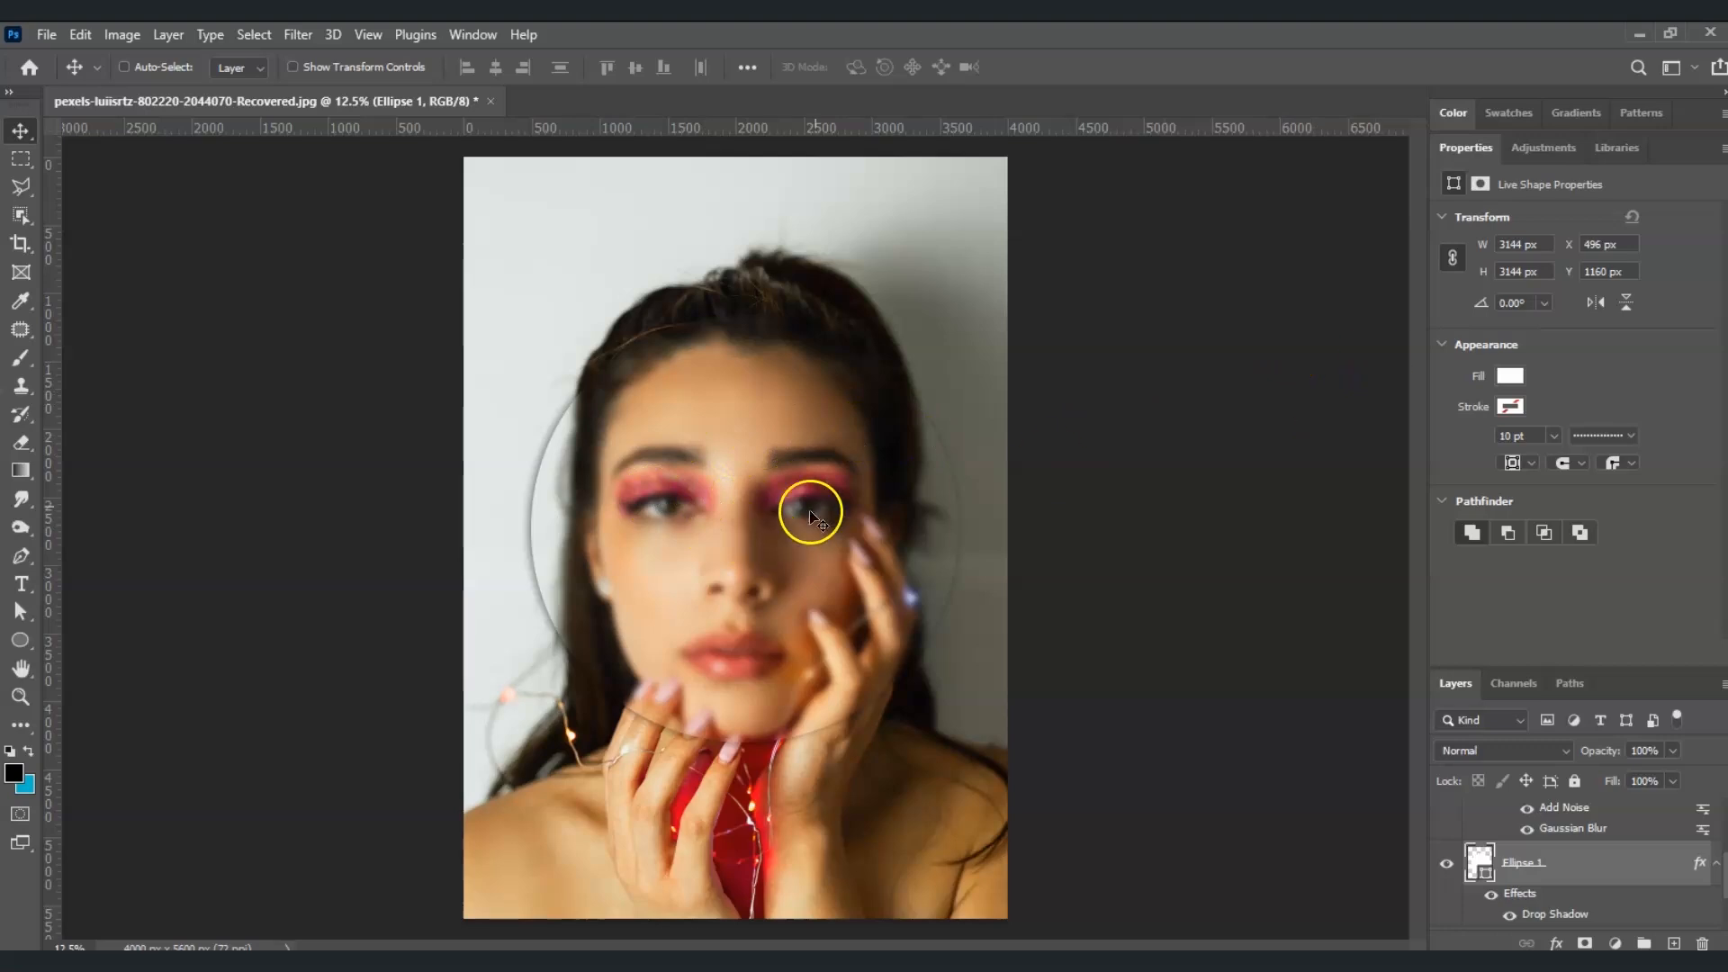
Reposition the Ellipse 1 circle over the portrait and enlarge it to about 3776 px in diameter so it surrounds the face
mouse_move(740, 541)
mouse_down()
mouse_move(746, 501)
mouse_move(740, 553)
mouse_up()
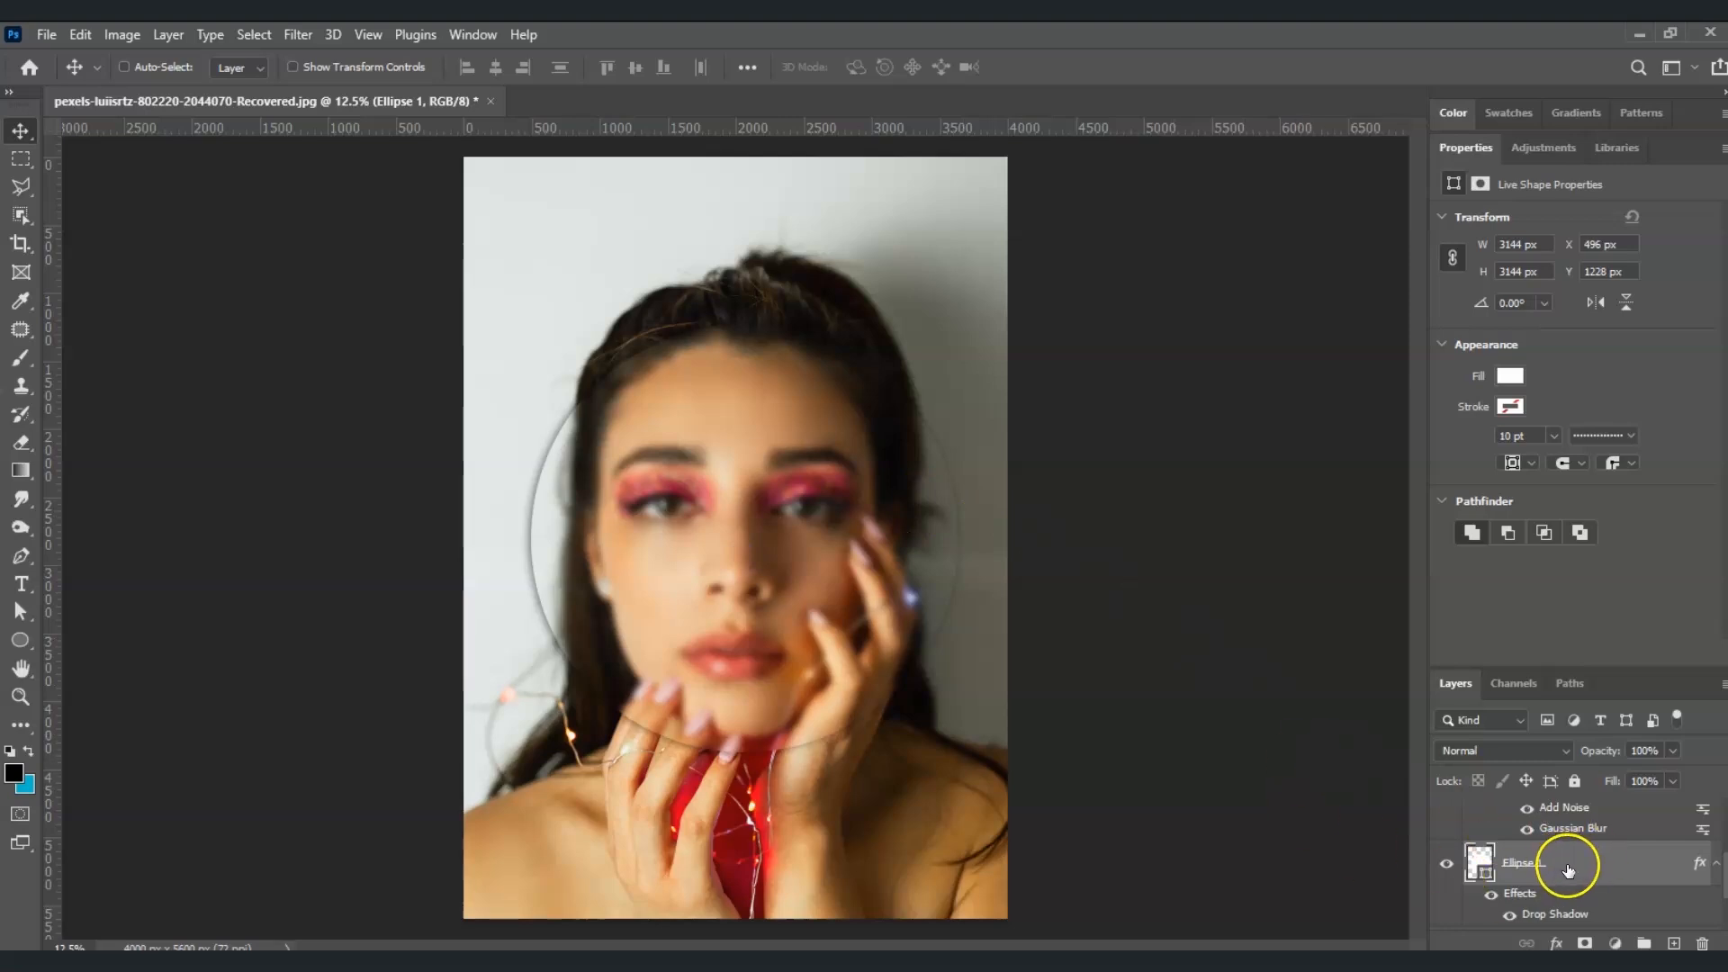
drag(752, 605, 745, 506)
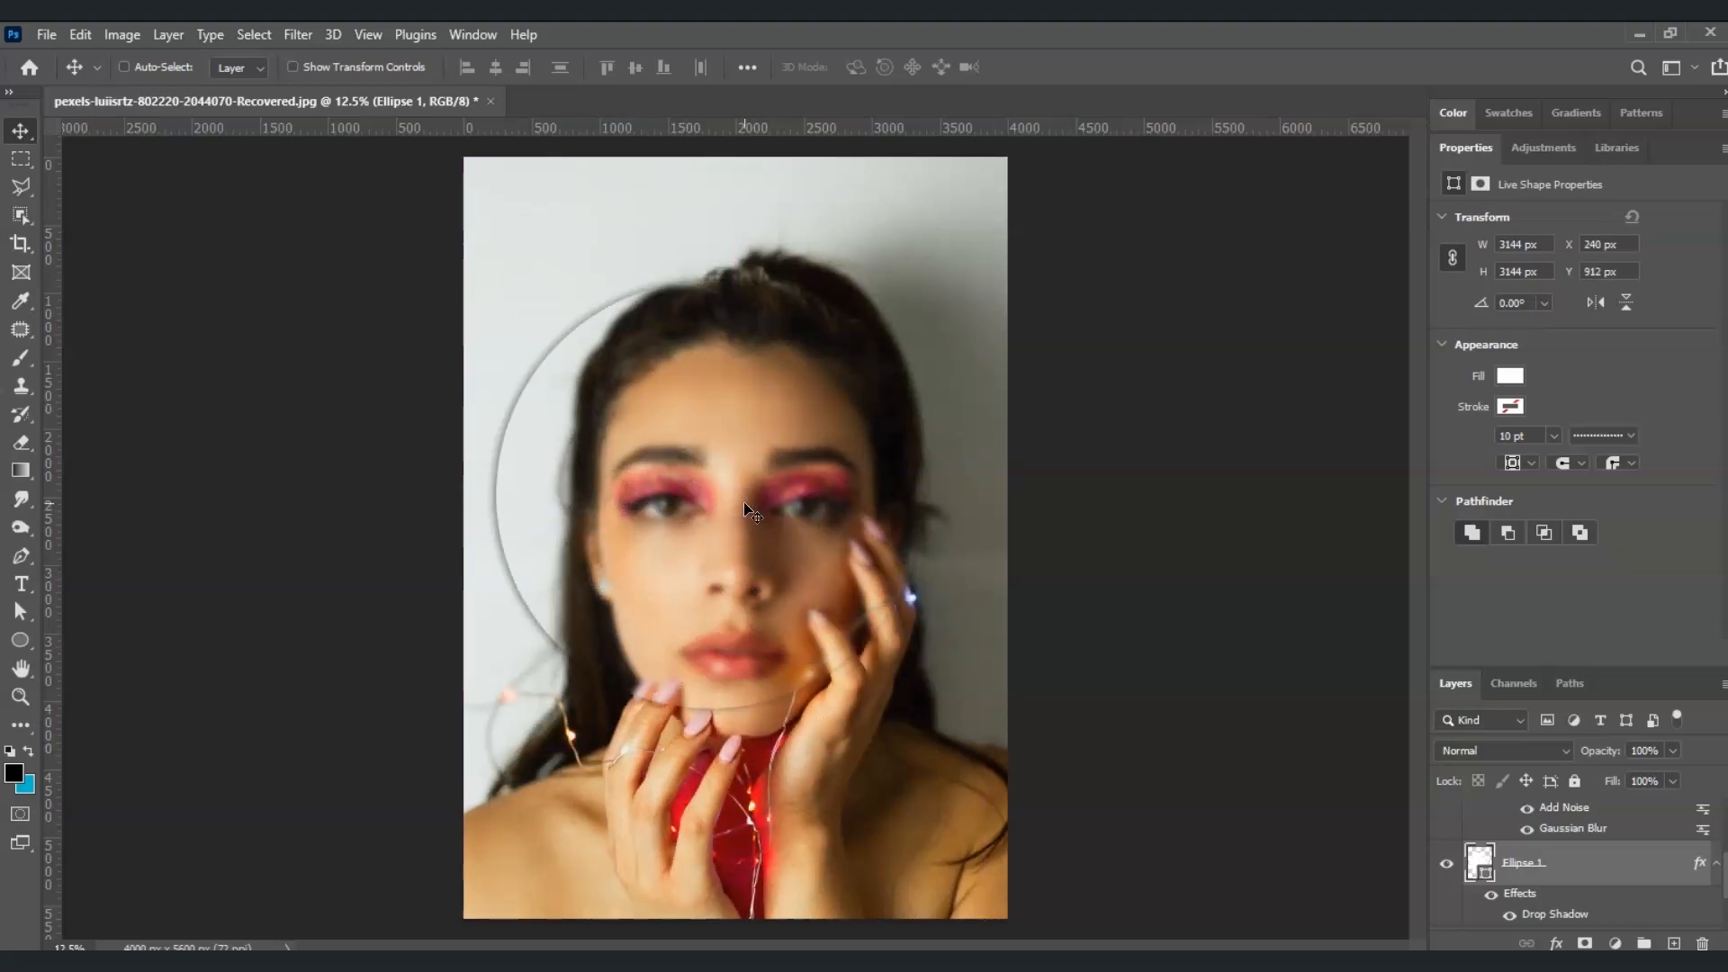
key(ctrl+t)
drag(709, 438, 747, 438)
drag(750, 281, 740, 203)
drag(741, 412, 745, 475)
drag(755, 261, 754, 255)
drag(829, 533, 791, 531)
key(Return)
Hide and show the Ellipse 1 layer to compare the portrait with and without the glass effect
click(1445, 863)
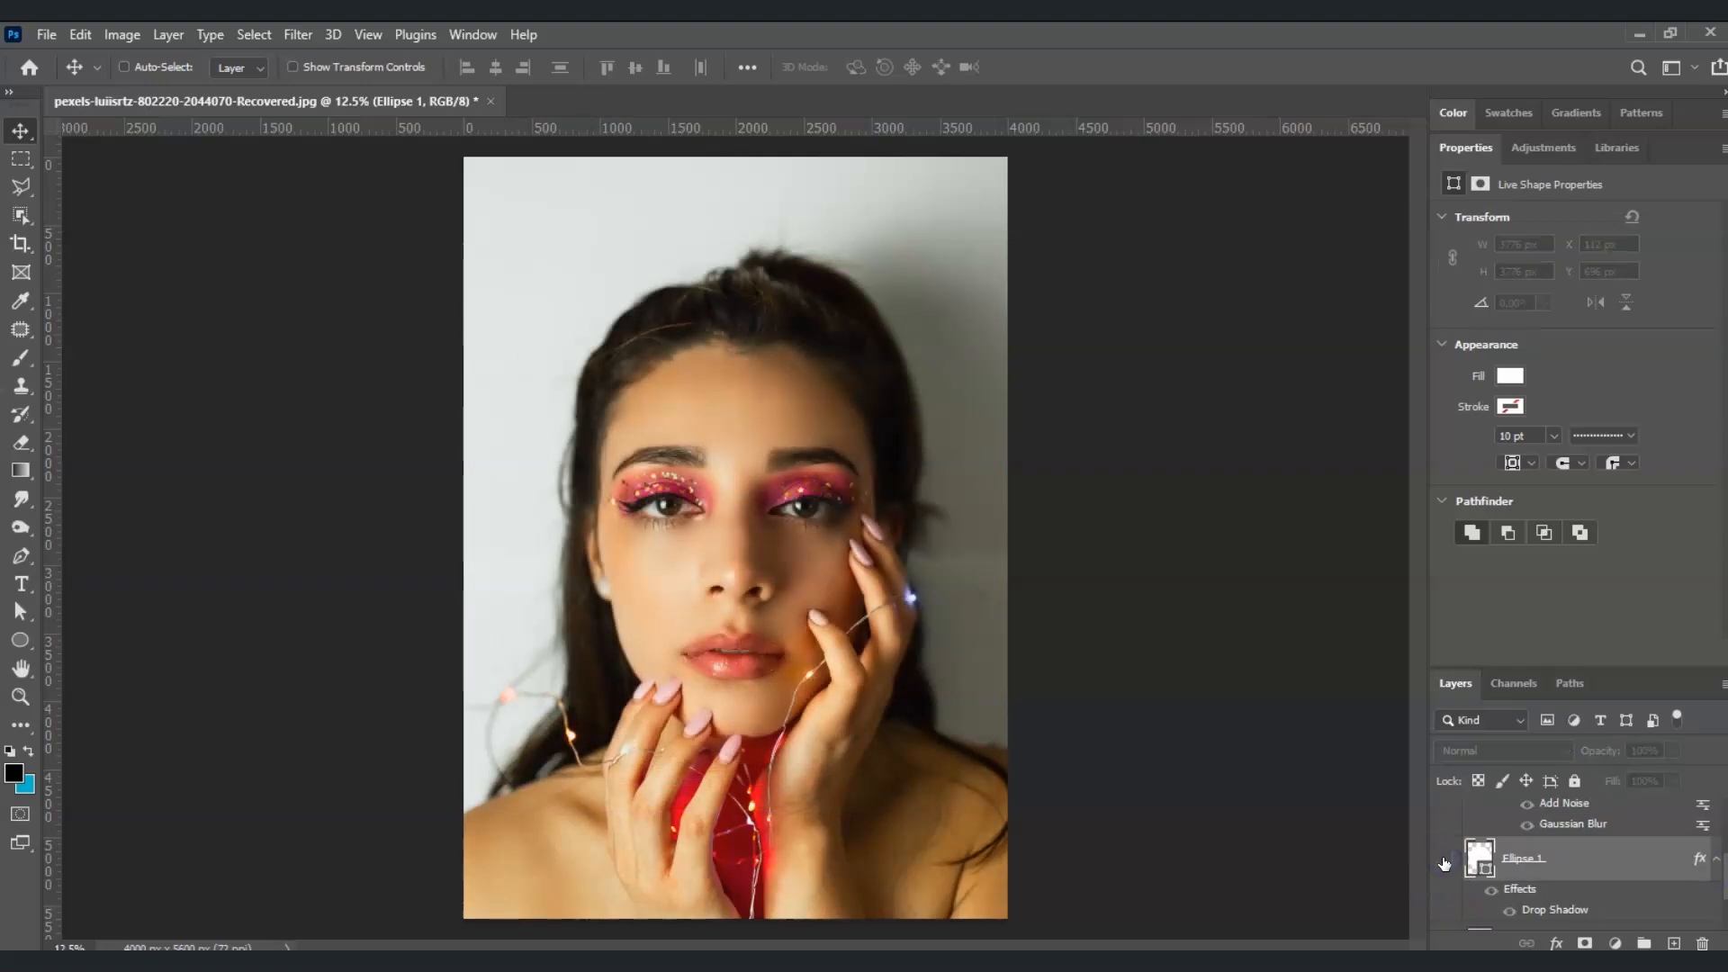
click(1444, 862)
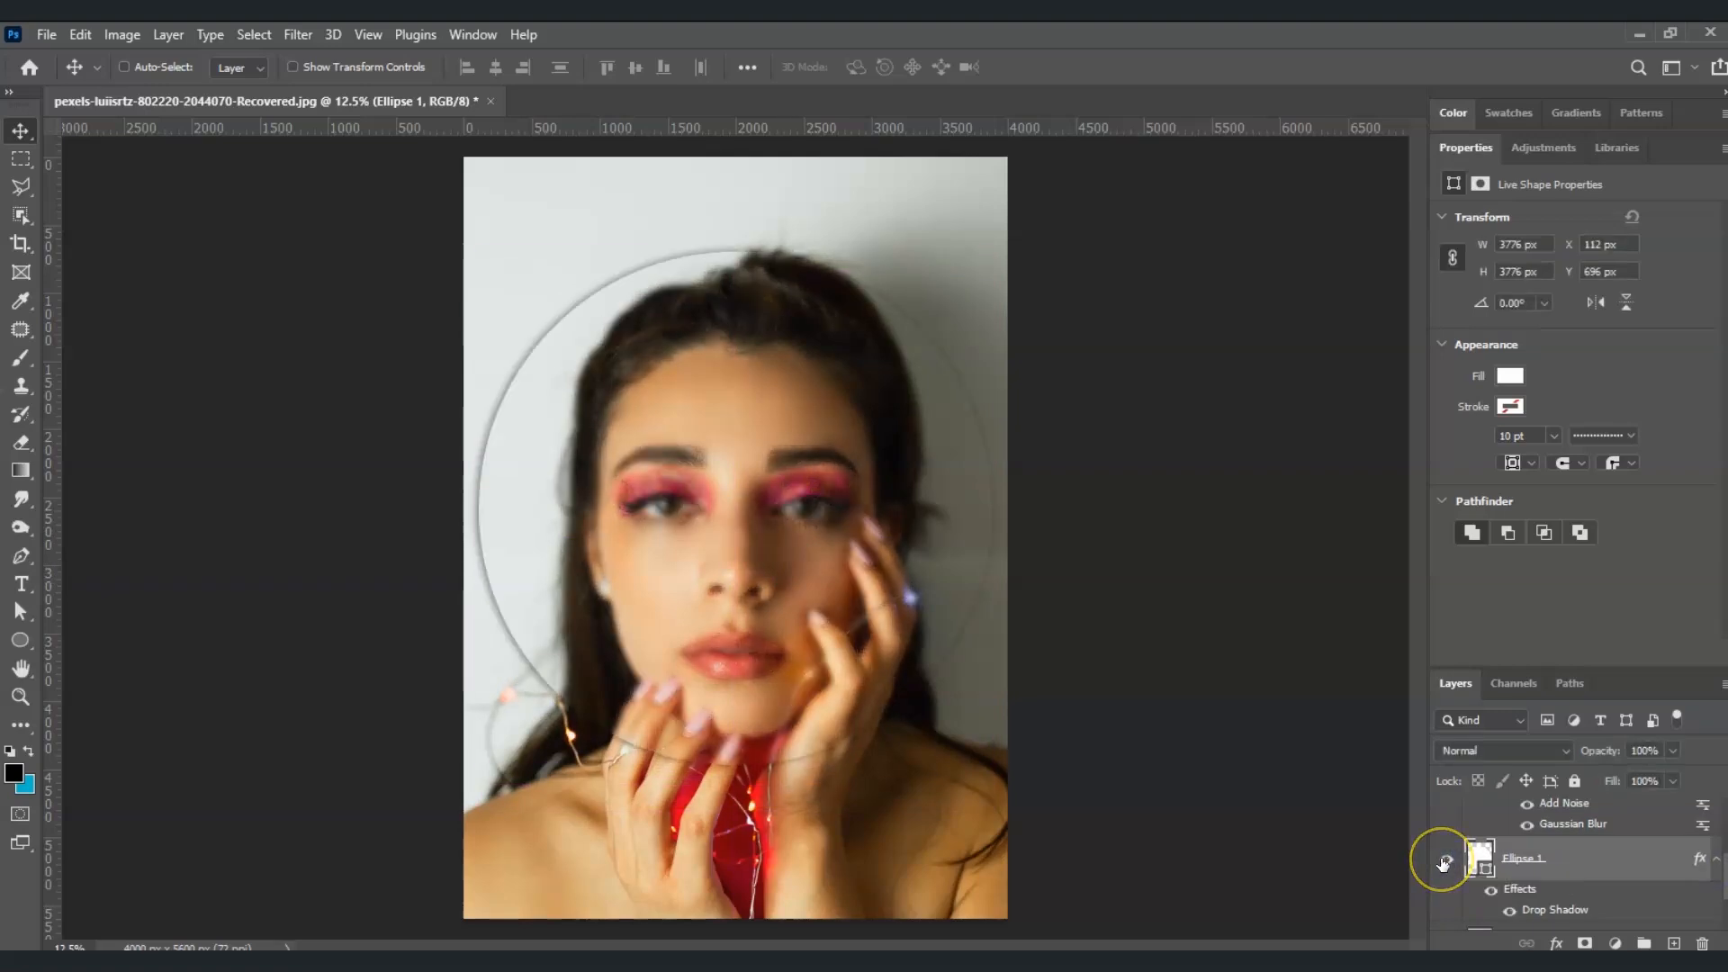